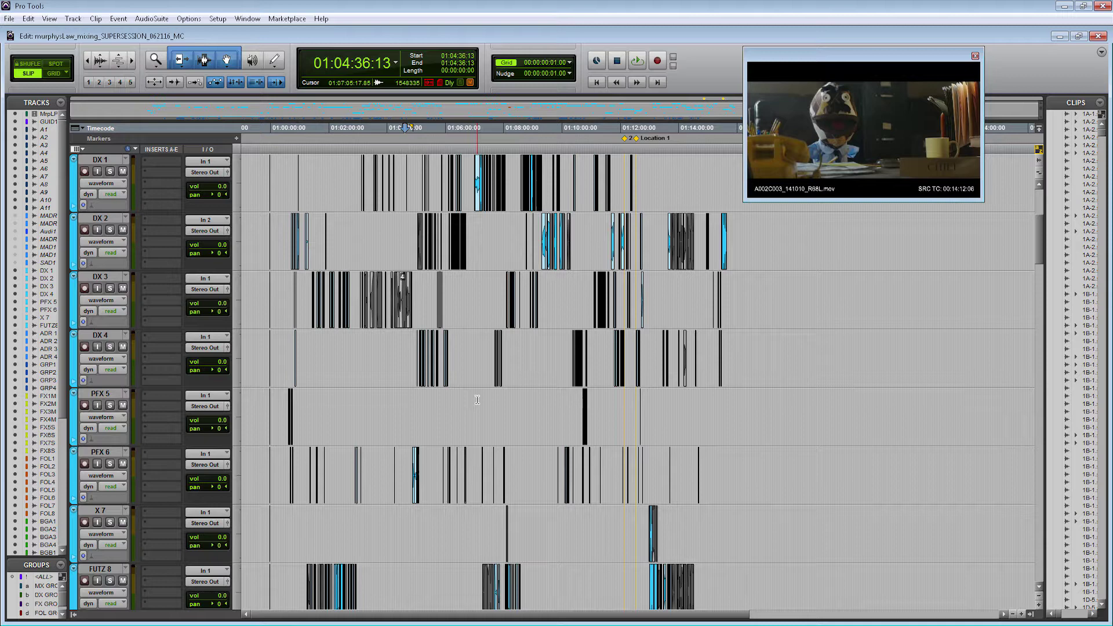
Create five VCA Master tracks, VCA 1 through VCA 5, from the New Tracks dialog
key(ctrl+shift+n)
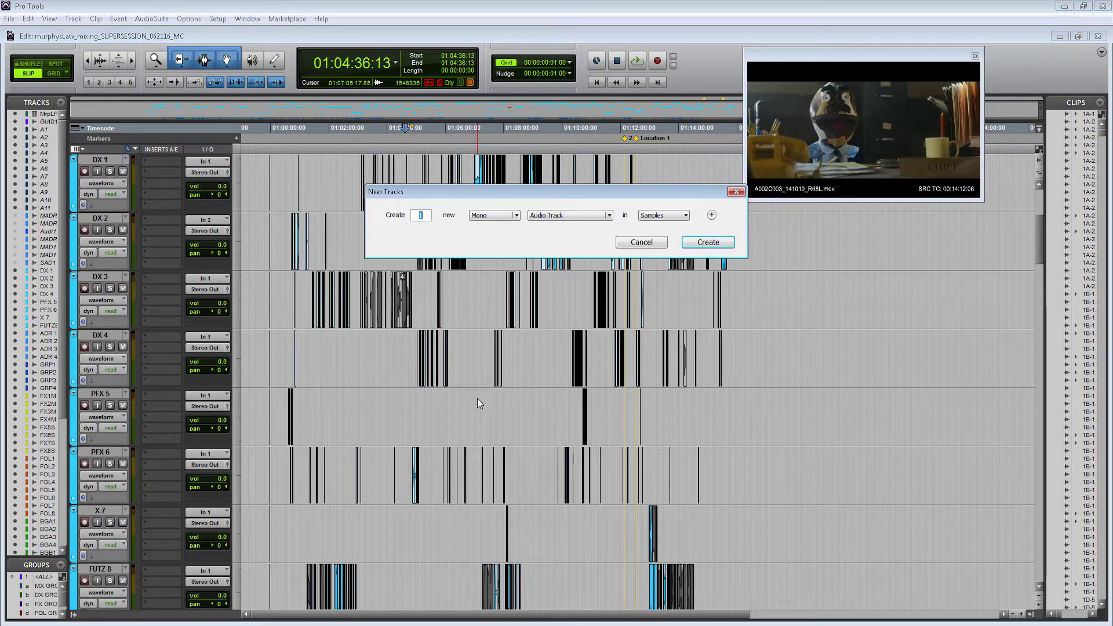
click(569, 218)
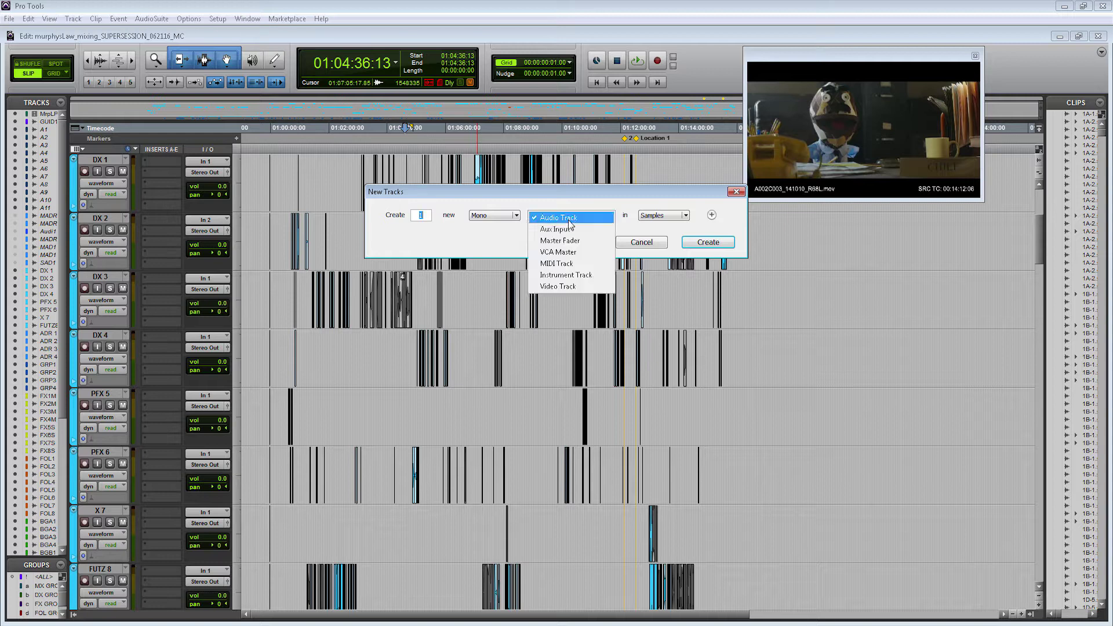
click(569, 253)
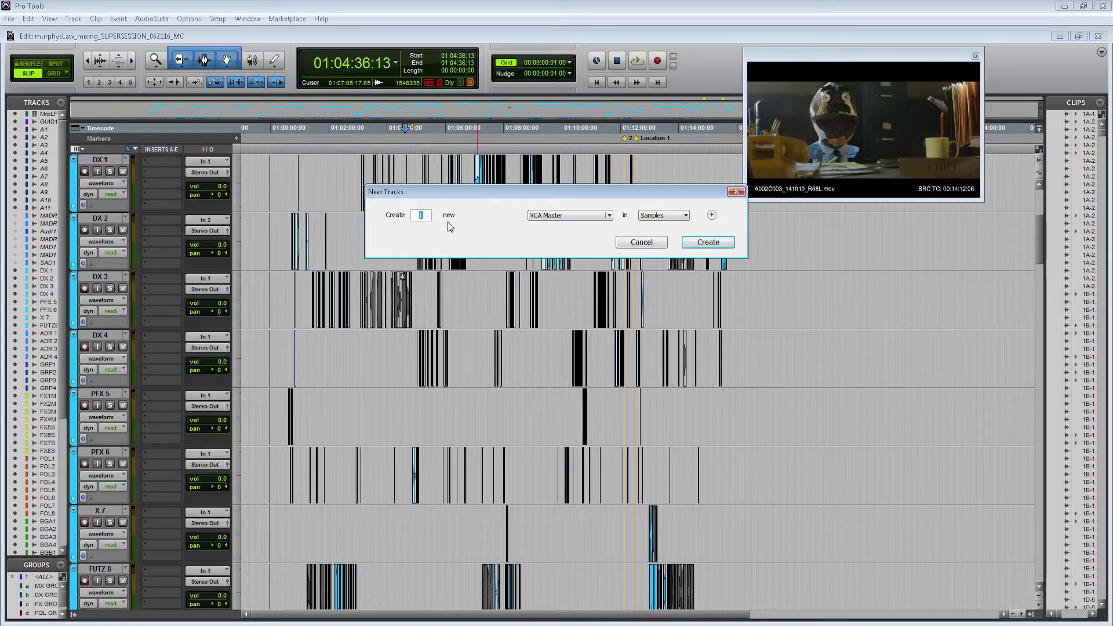
click(690, 242)
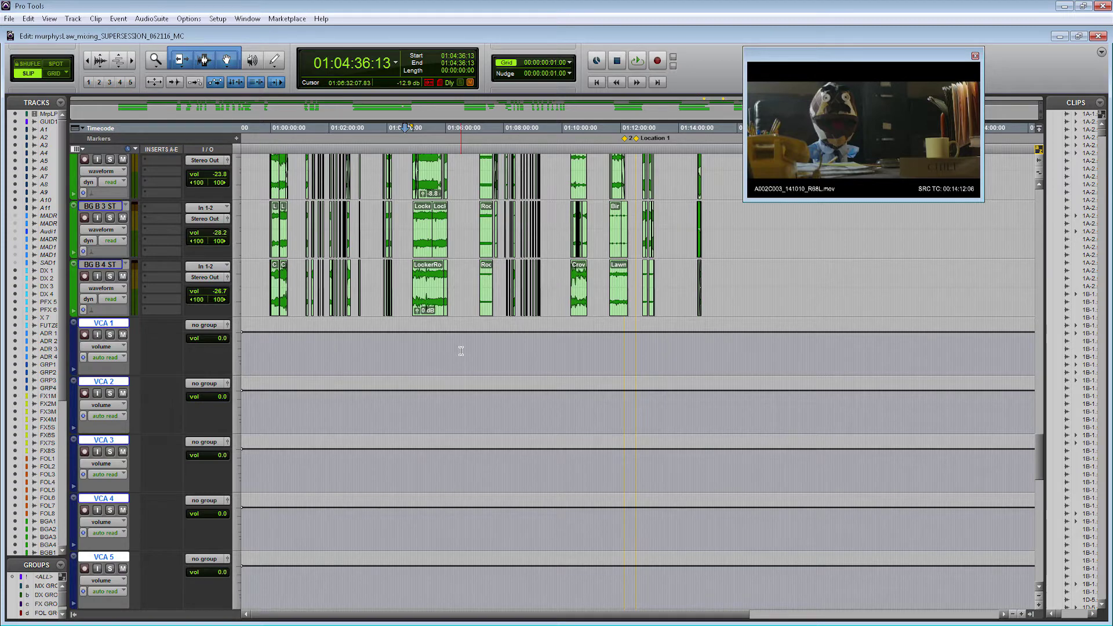
Rename VCA 1–5 in turn to DX VCA, FX VCA, FOL VCA, BG VCA and MX VCA
double_click(104, 324)
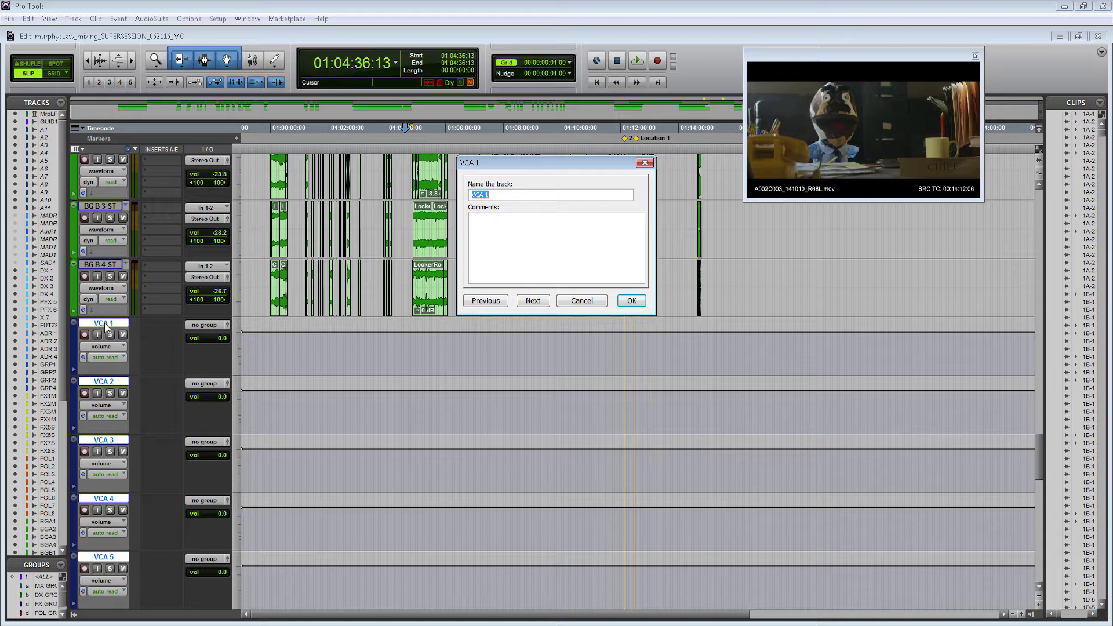
text(DX V)
click(533, 301)
text(FX VCA)
click(534, 304)
text(FOL V)
click(533, 303)
text(BG VCA)
click(533, 300)
text(MX VCA)
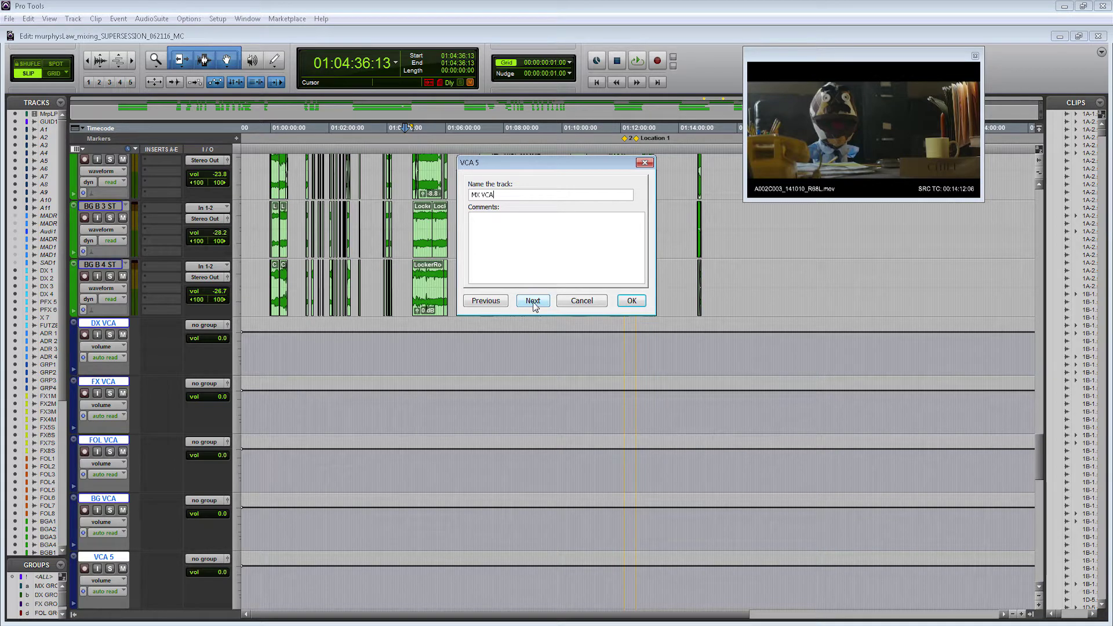
key(Return)
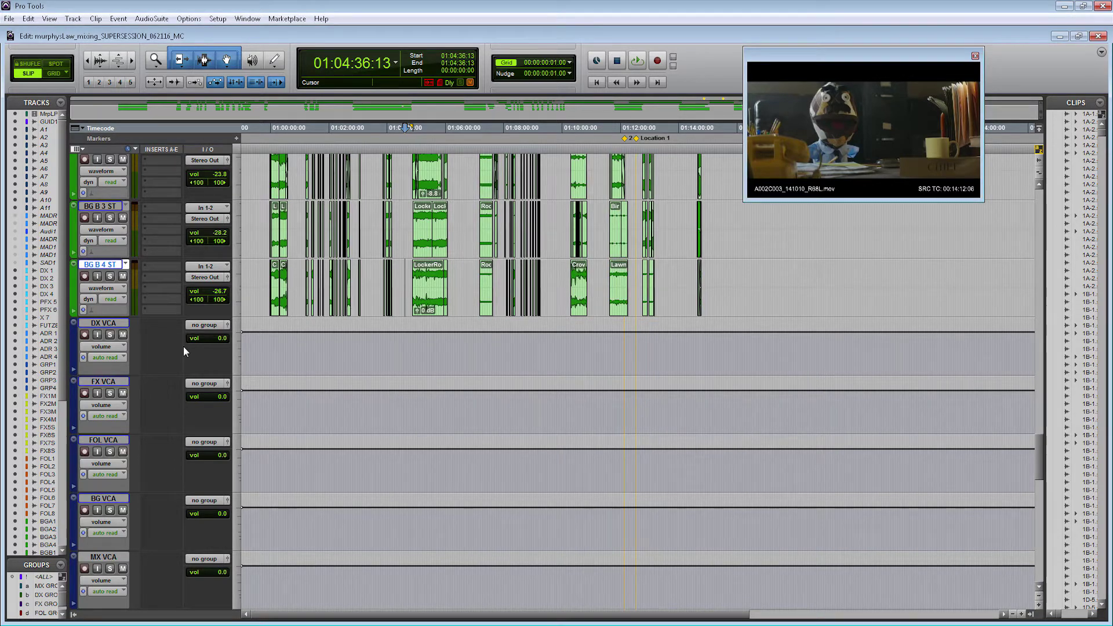
Set each VCA's group selector: DX VCA to DX GROUP, FX to FX GROUP, FOL to FOL GROUP, BG to BG GROUP, MX to MX GROUP
click(208, 329)
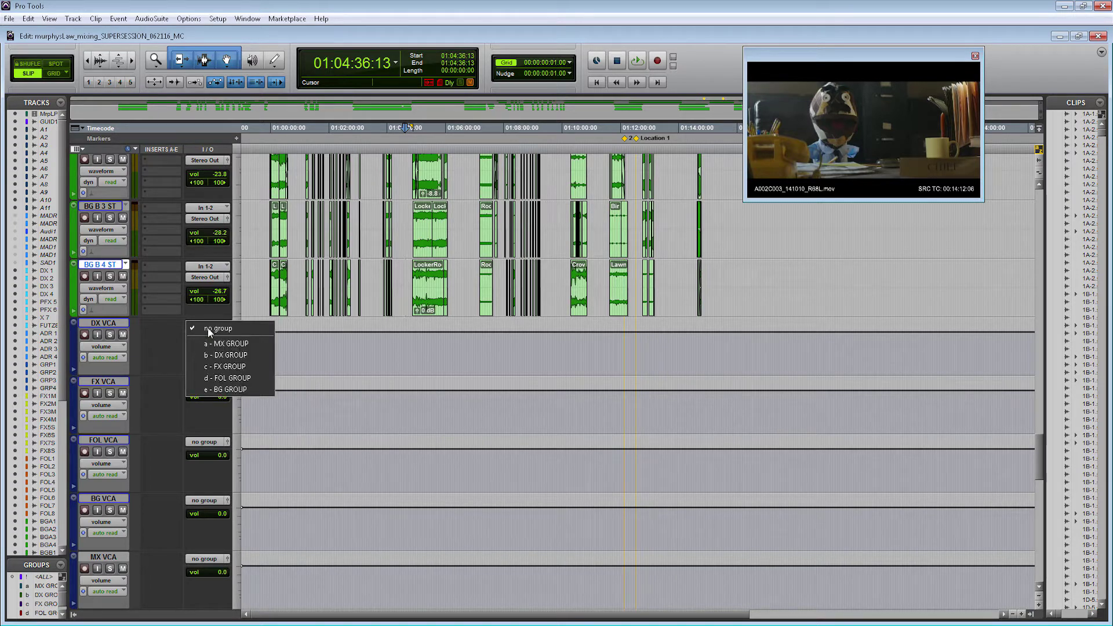
click(231, 355)
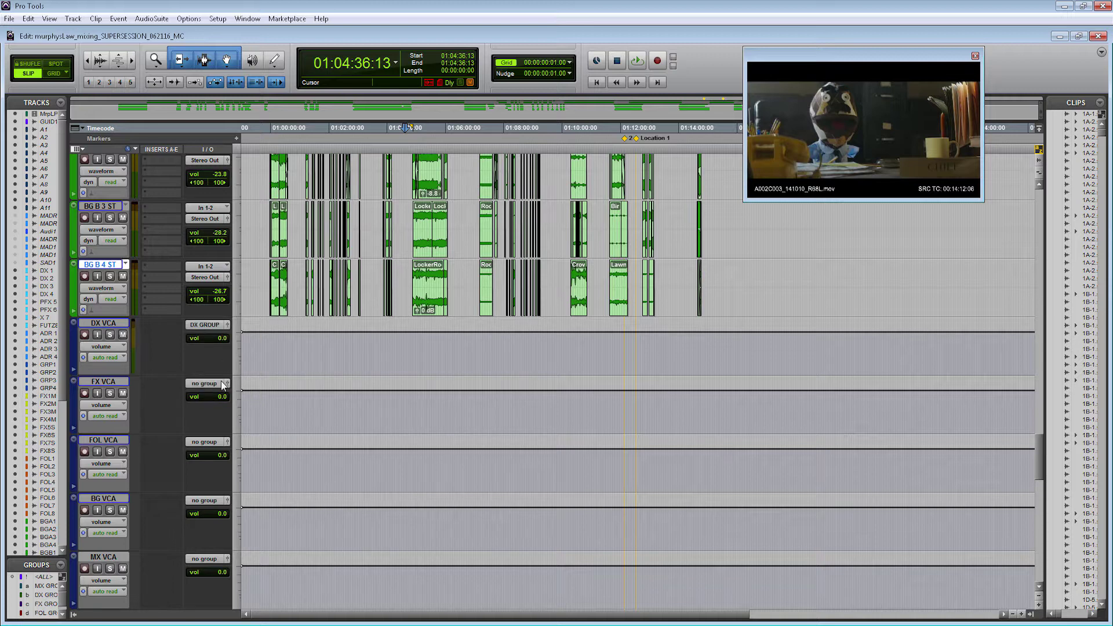
click(213, 384)
click(234, 424)
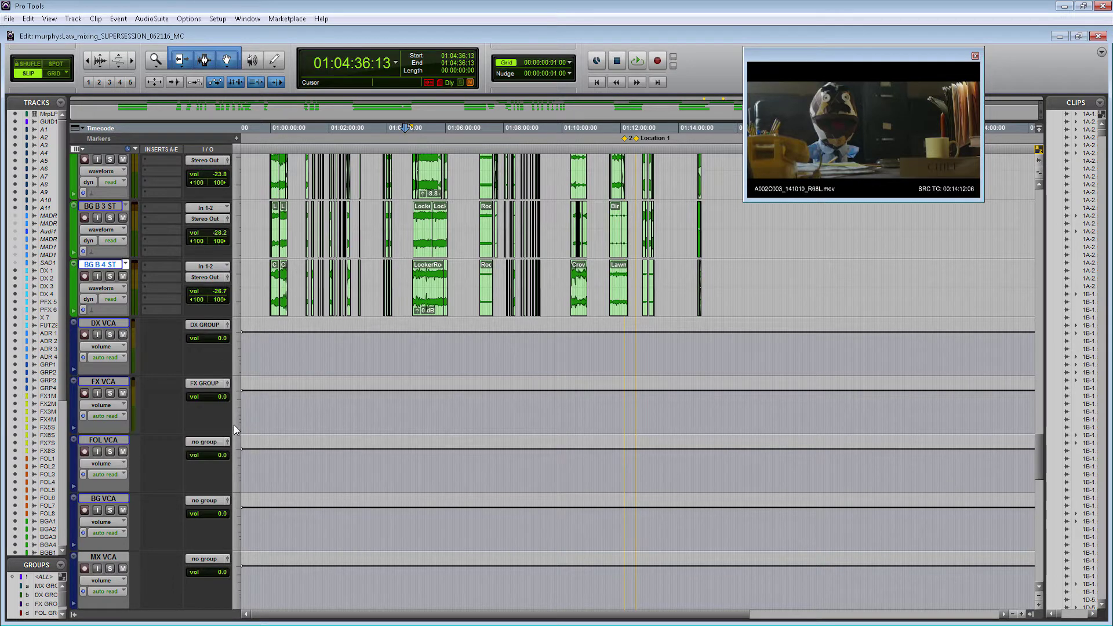
click(208, 445)
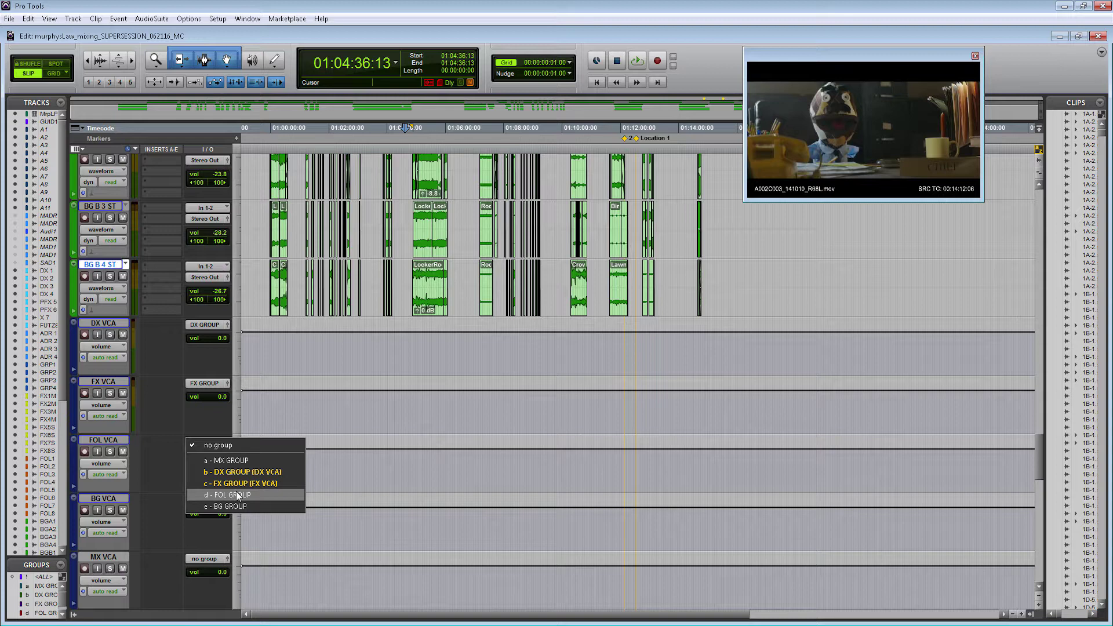
click(230, 494)
click(219, 502)
click(228, 565)
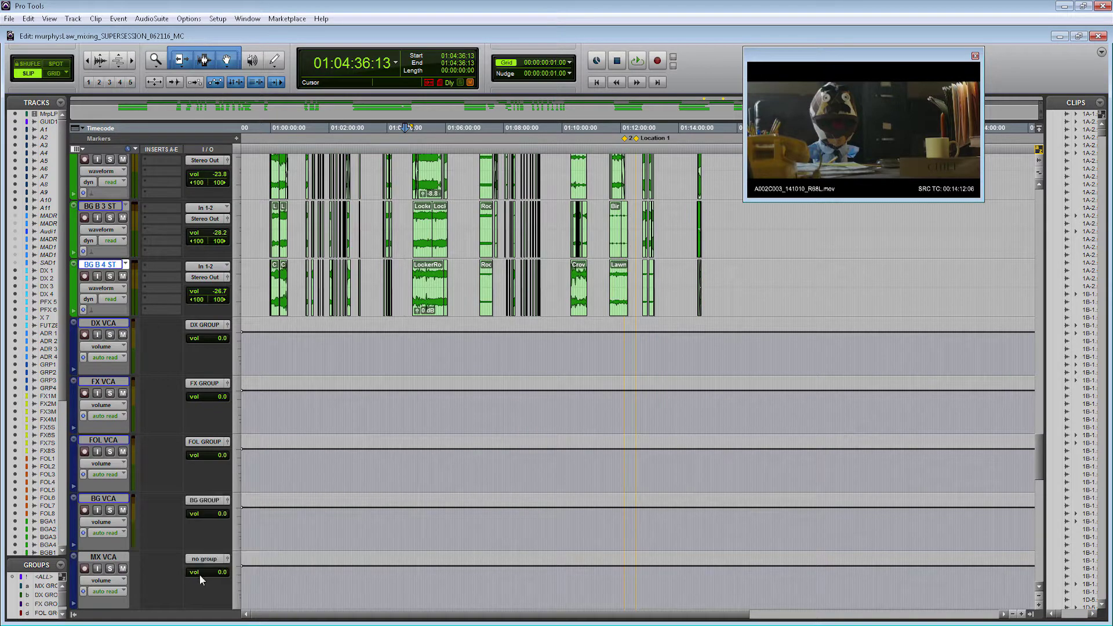
click(206, 559)
click(234, 502)
Move all five VCA tracks up to sit right after GRP 4 ST
click(111, 561)
drag(109, 322, 120, 106)
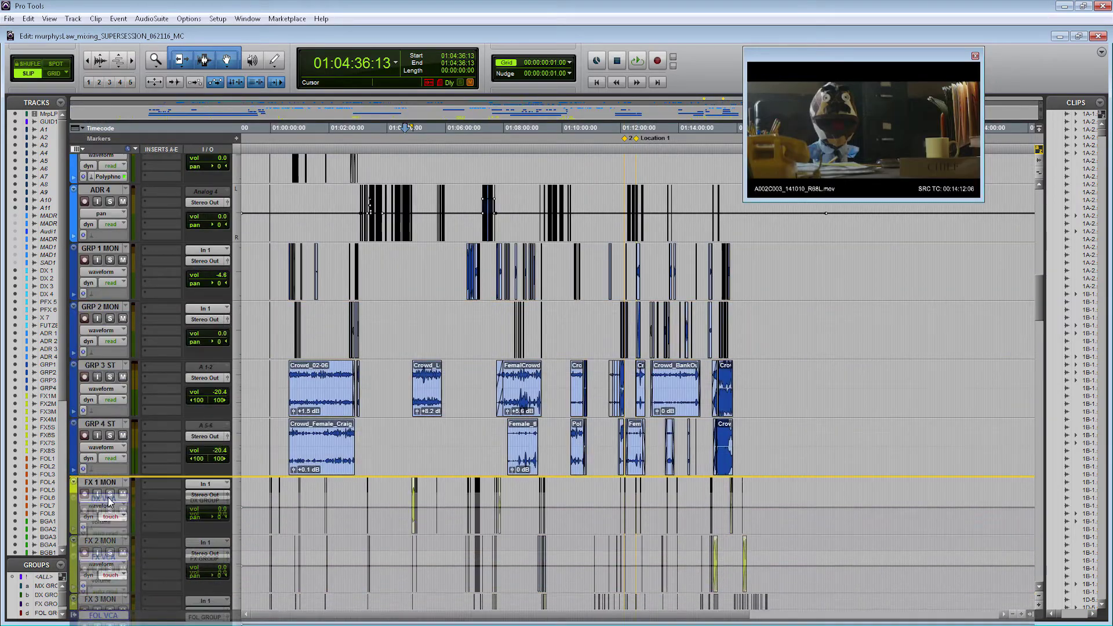
drag(124, 483, 123, 484)
scroll(123, 483, down, 4)
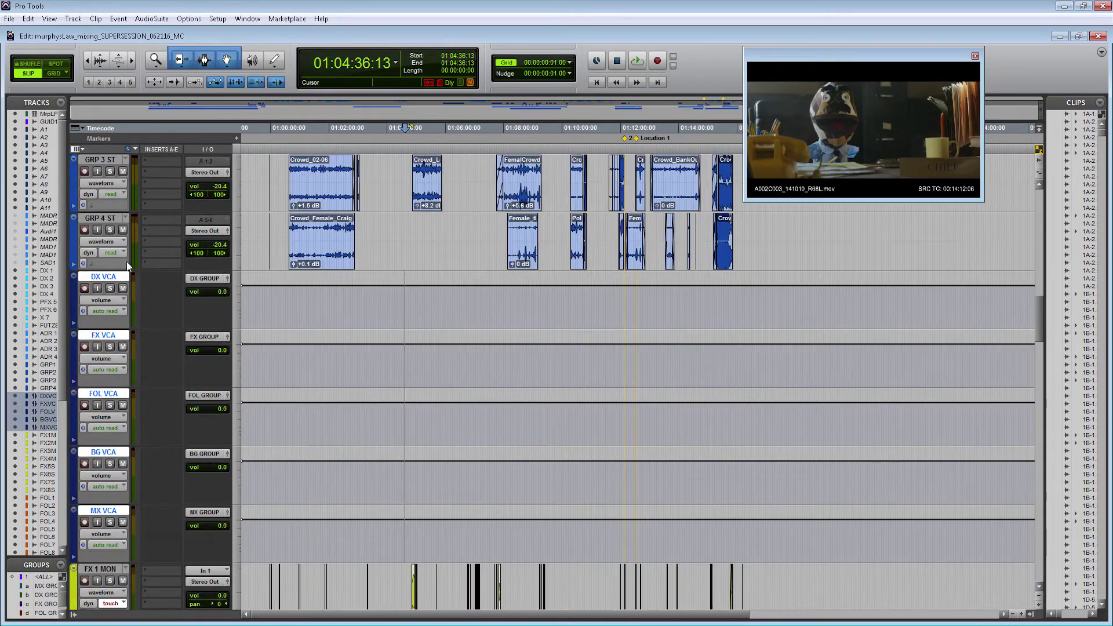
click(105, 218)
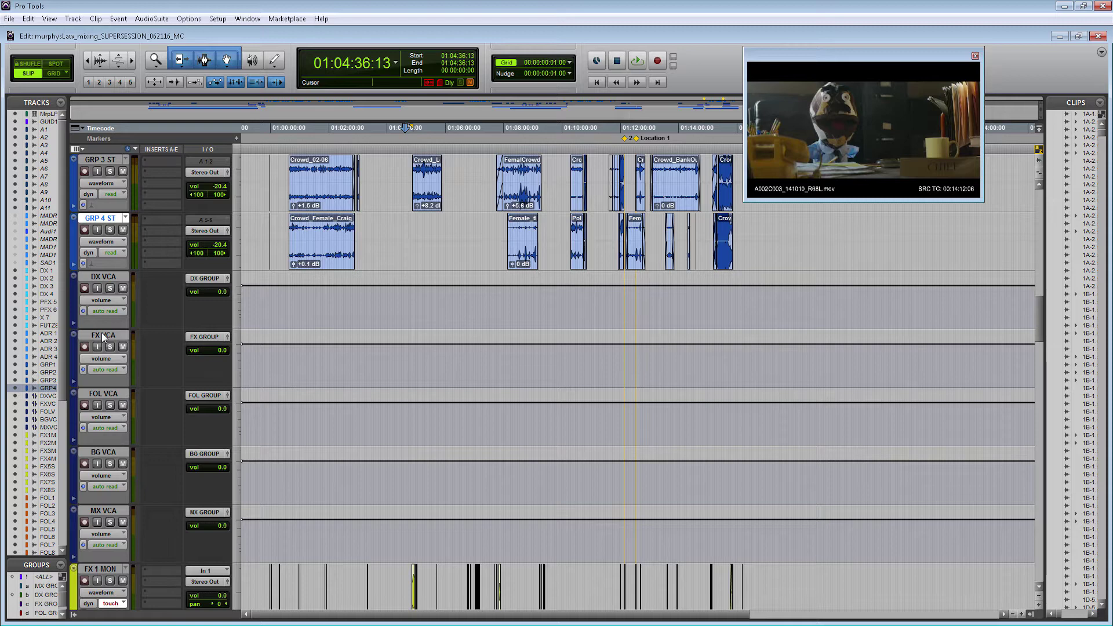
Colour the DX VCA track light cyan
click(74, 303)
double_click(74, 302)
click(789, 345)
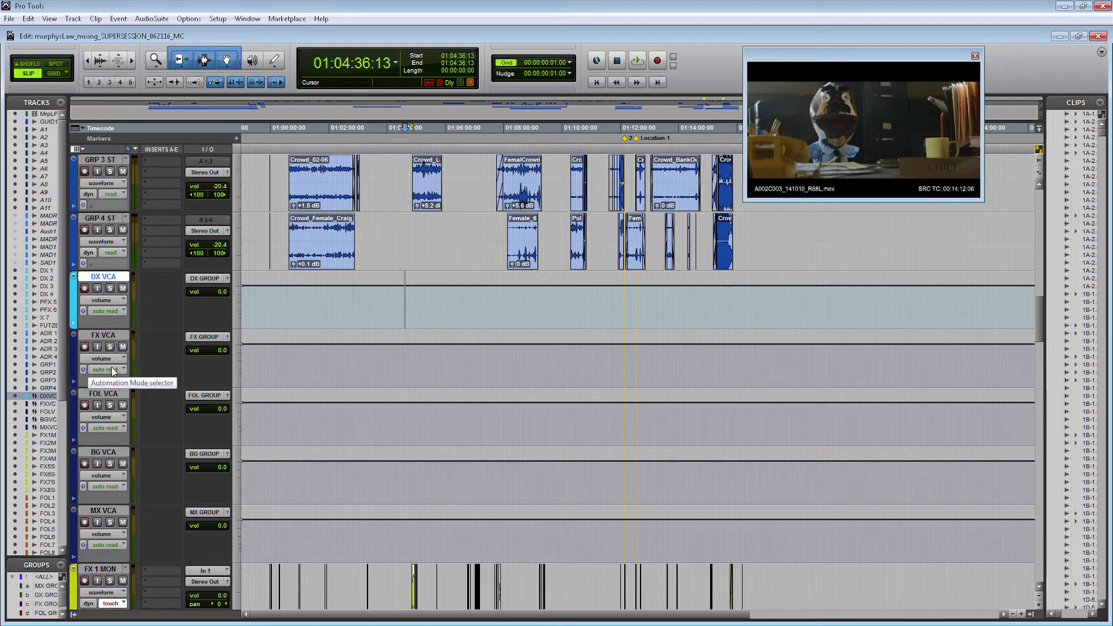
Move the FX through MX VCAs down past the effects tracks and colour FX VCA yellow
click(104, 335)
shift+click(116, 510)
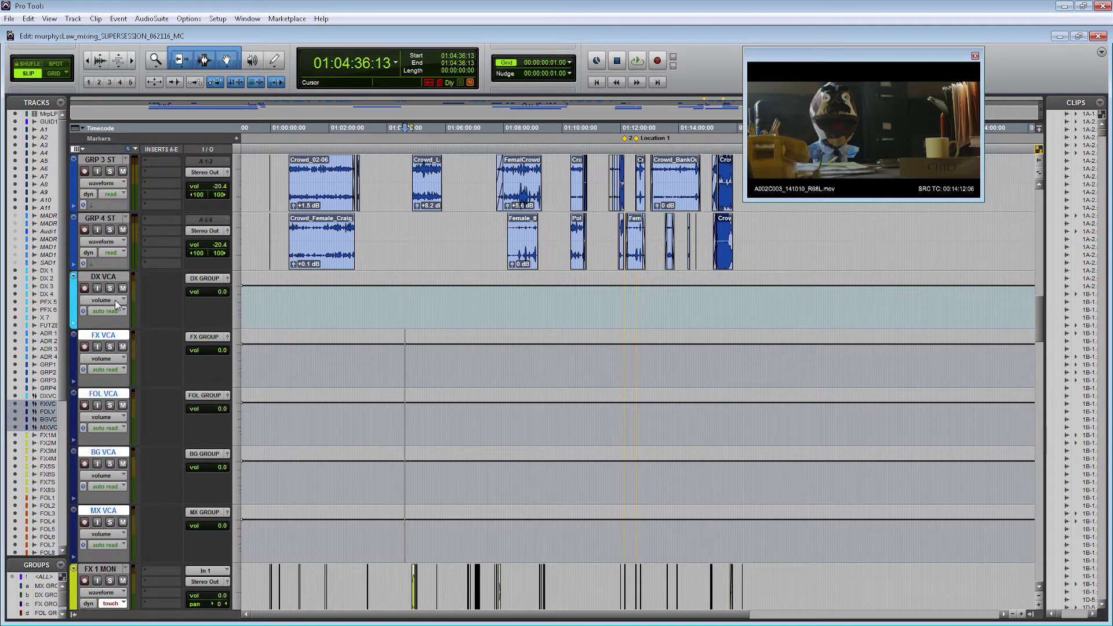
drag(109, 339, 114, 440)
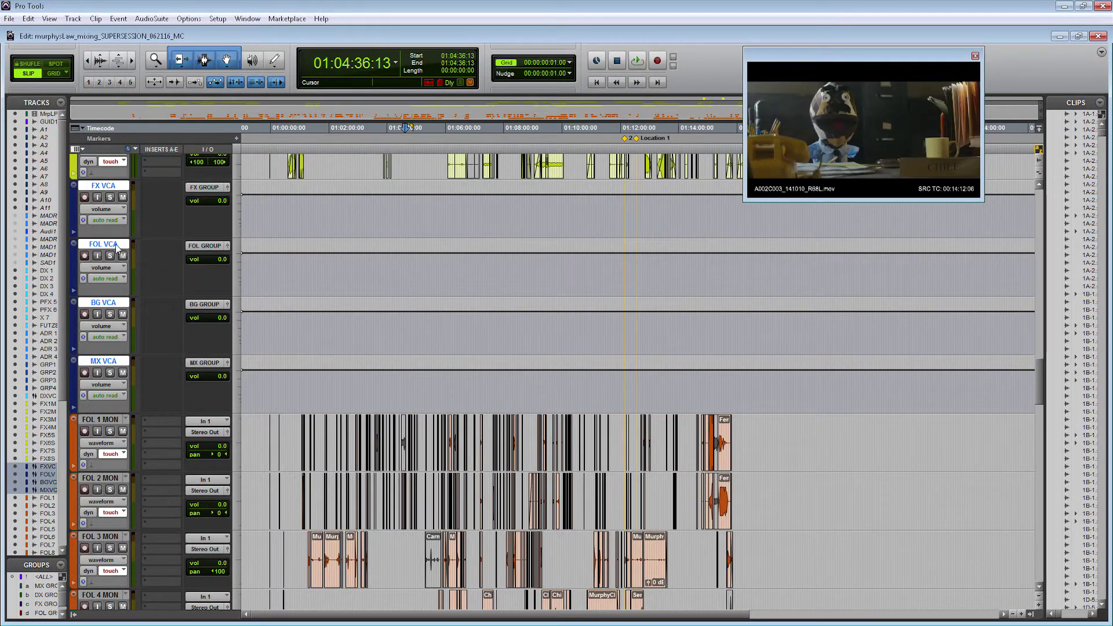
scroll(107, 232, up, 2)
click(78, 359)
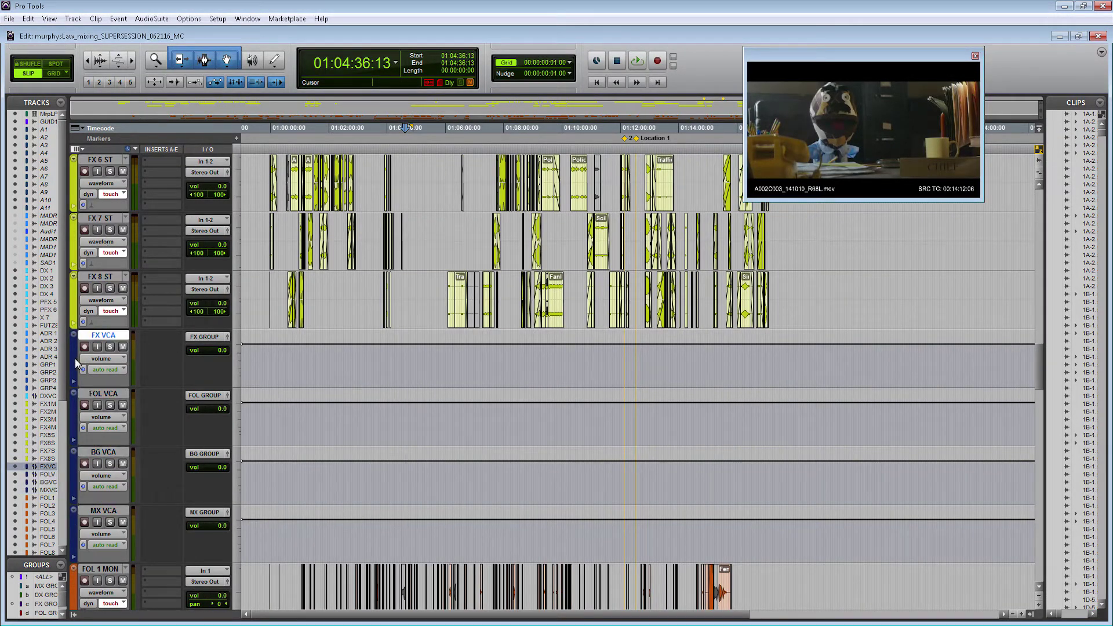
double_click(75, 358)
click(680, 337)
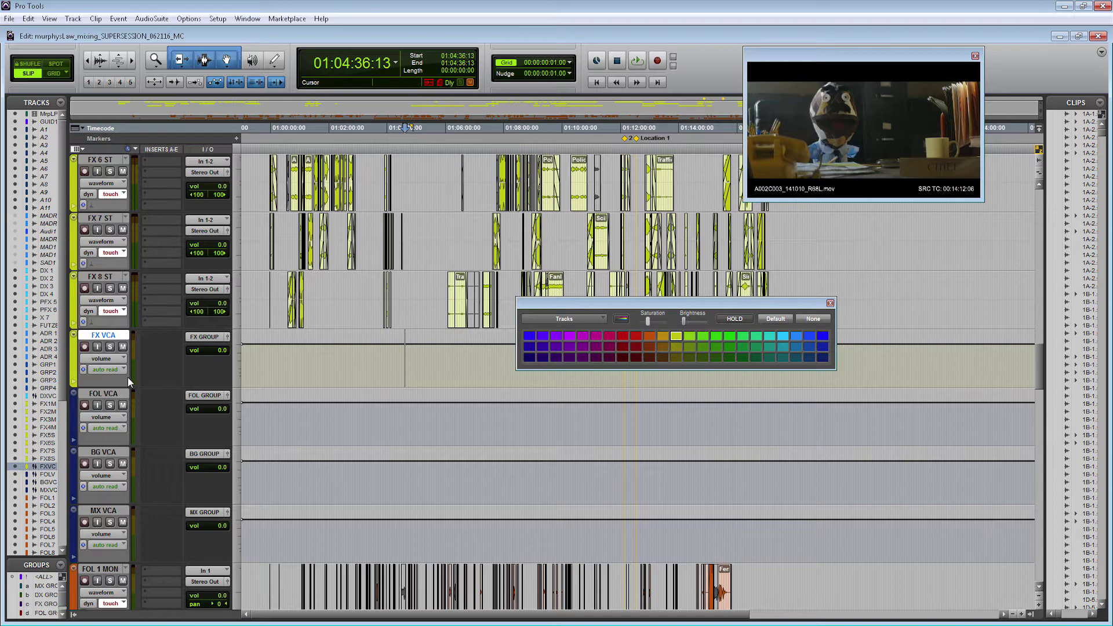
Colour the FOL VCA track orange
click(103, 394)
shift+click(104, 510)
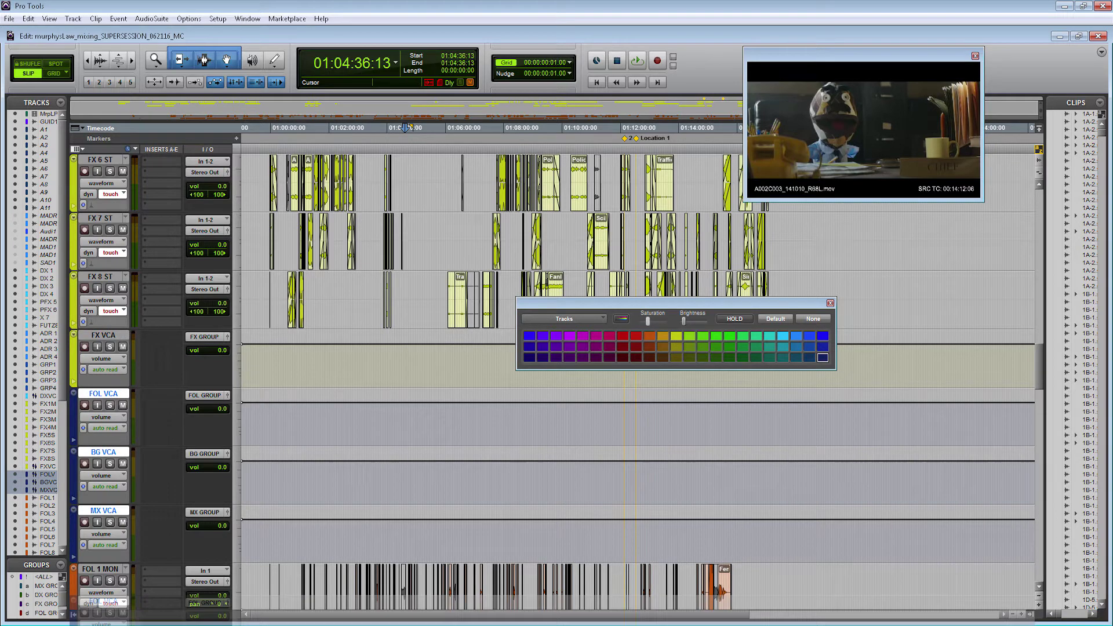
scroll(108, 510, down, 5)
scroll(104, 348, down, 7)
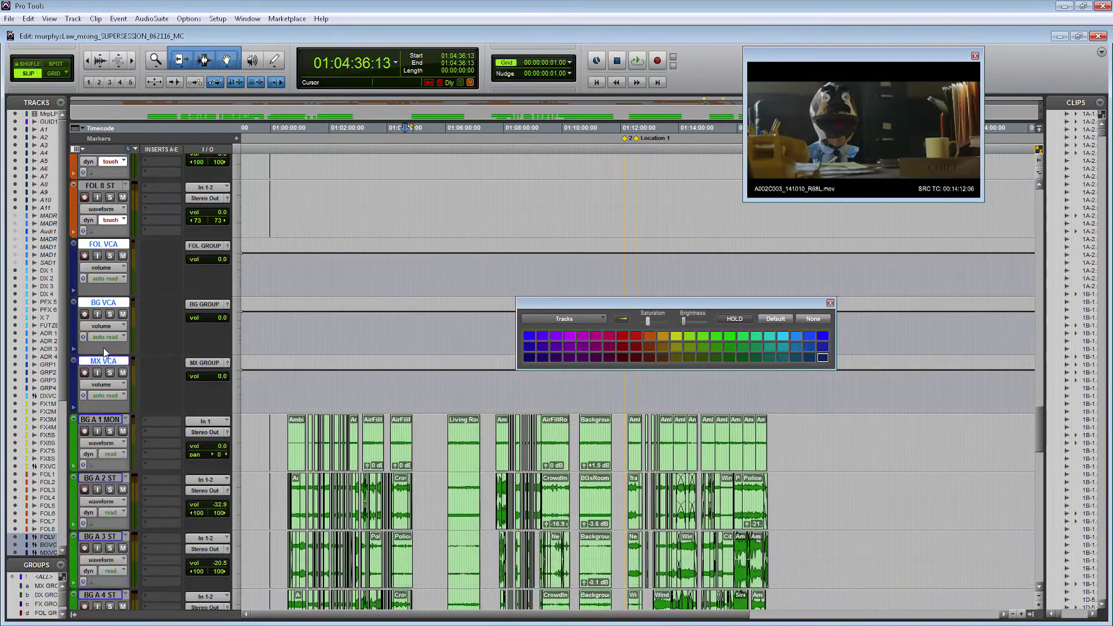
click(103, 244)
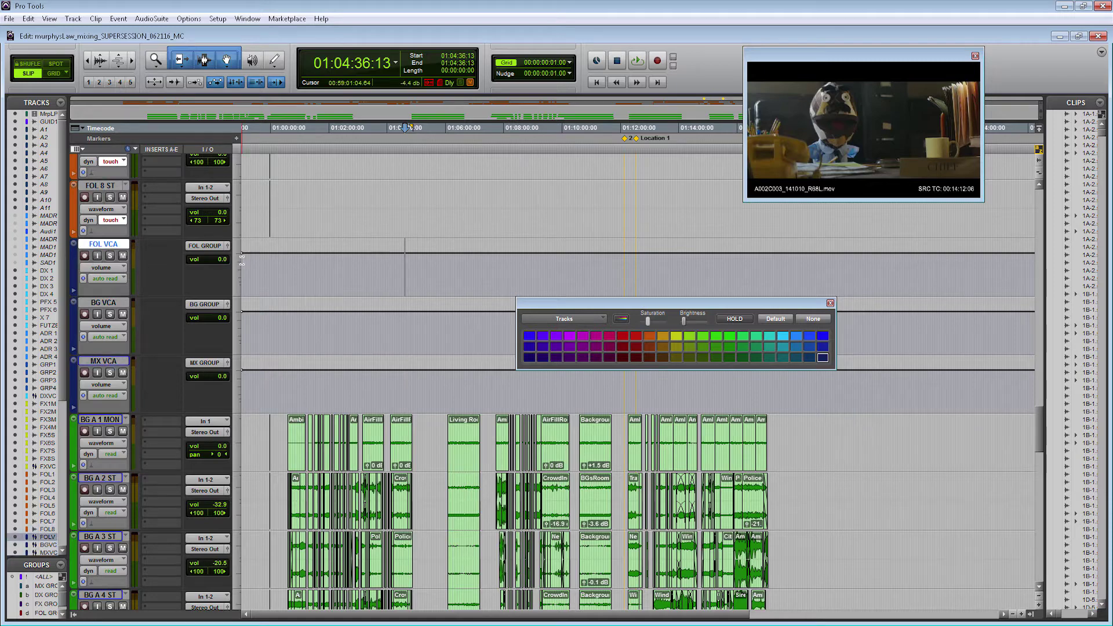
click(661, 346)
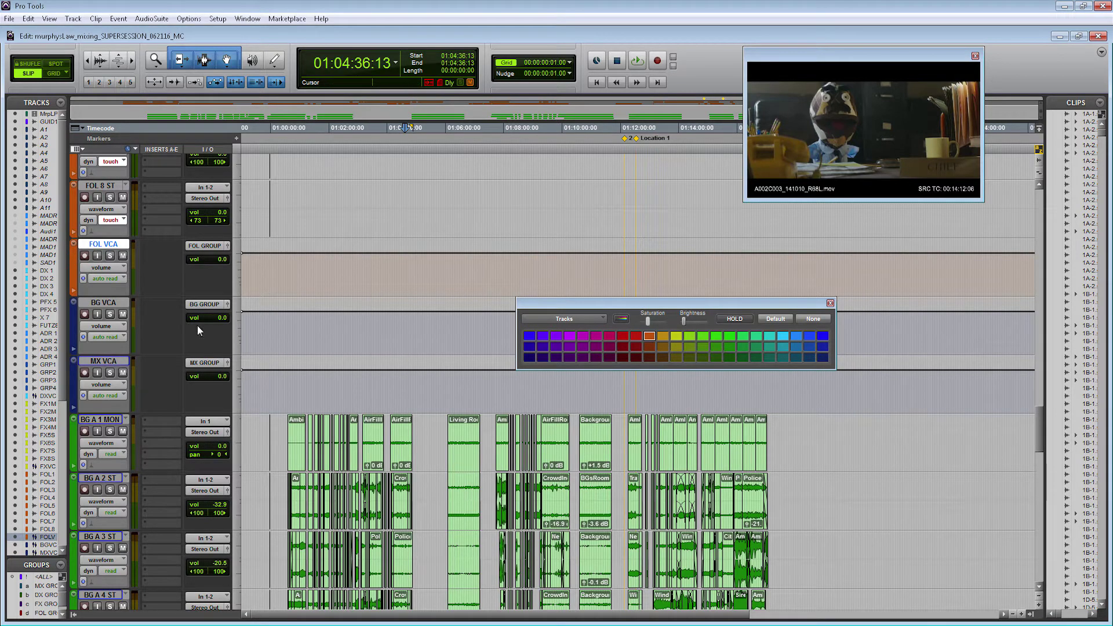
Move BG and MX VCAs down after the BG tracks and colour BG VCA green
click(104, 302)
shift+click(101, 362)
drag(113, 305, 106, 332)
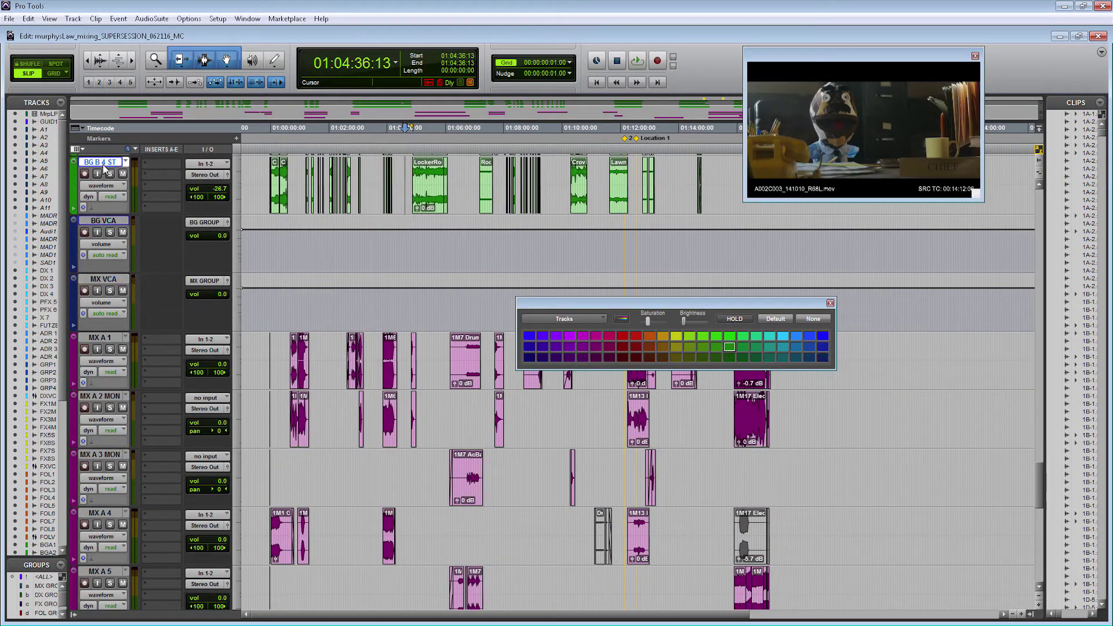
click(103, 220)
click(729, 347)
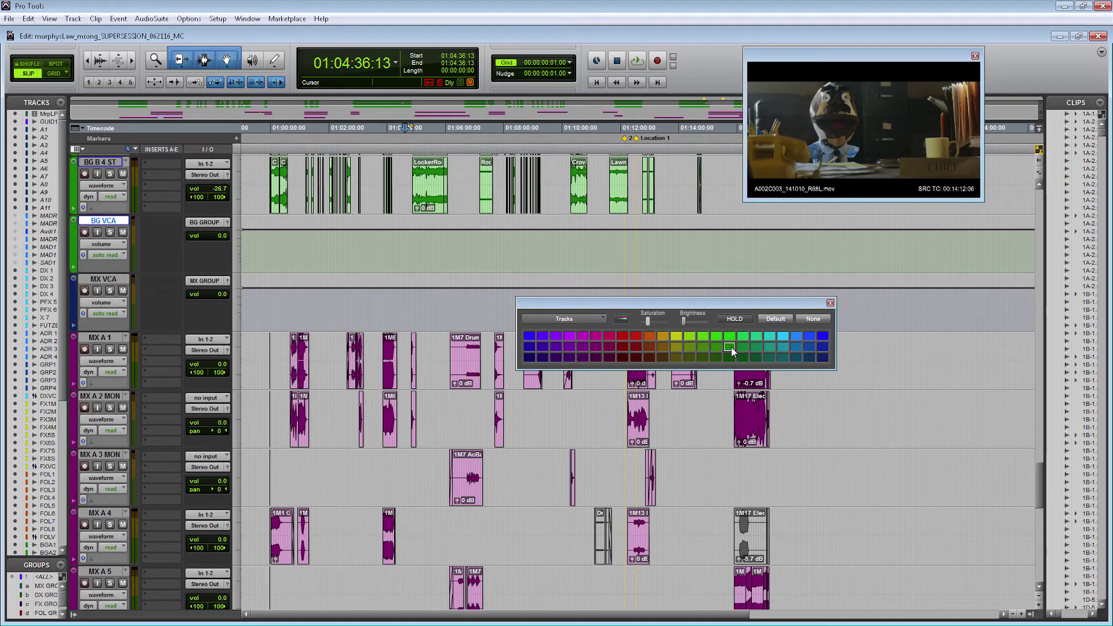
Move MX VCA below the MX B tracks and colour it magenta
mouse_move(103, 280)
mouse_down()
mouse_move(116, 285)
mouse_move(97, 569)
mouse_up()
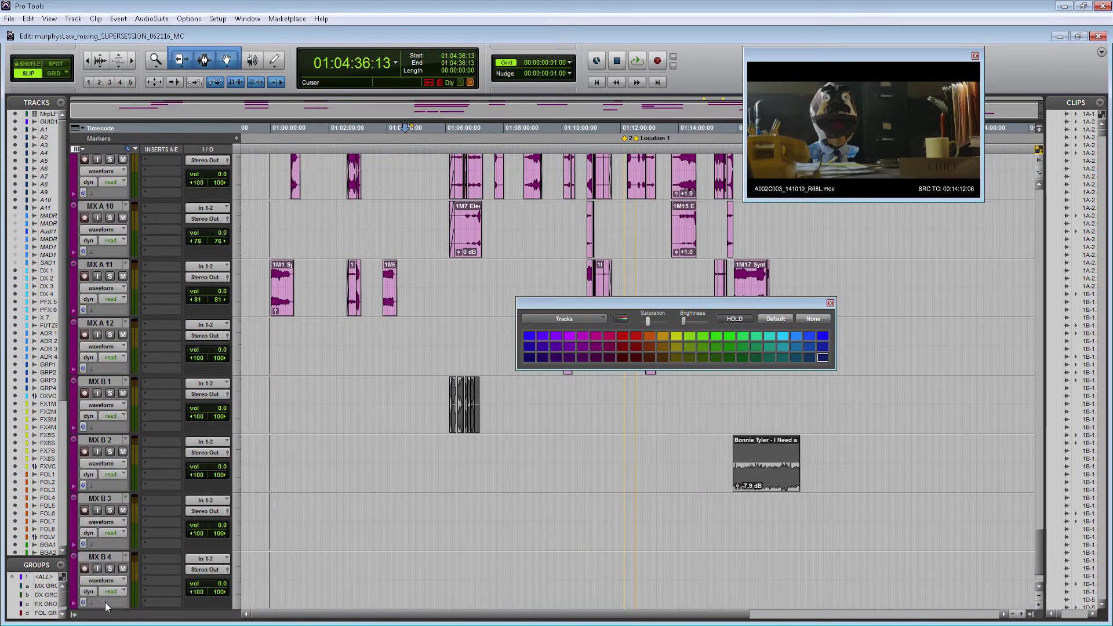
scroll(82, 566, down, 1)
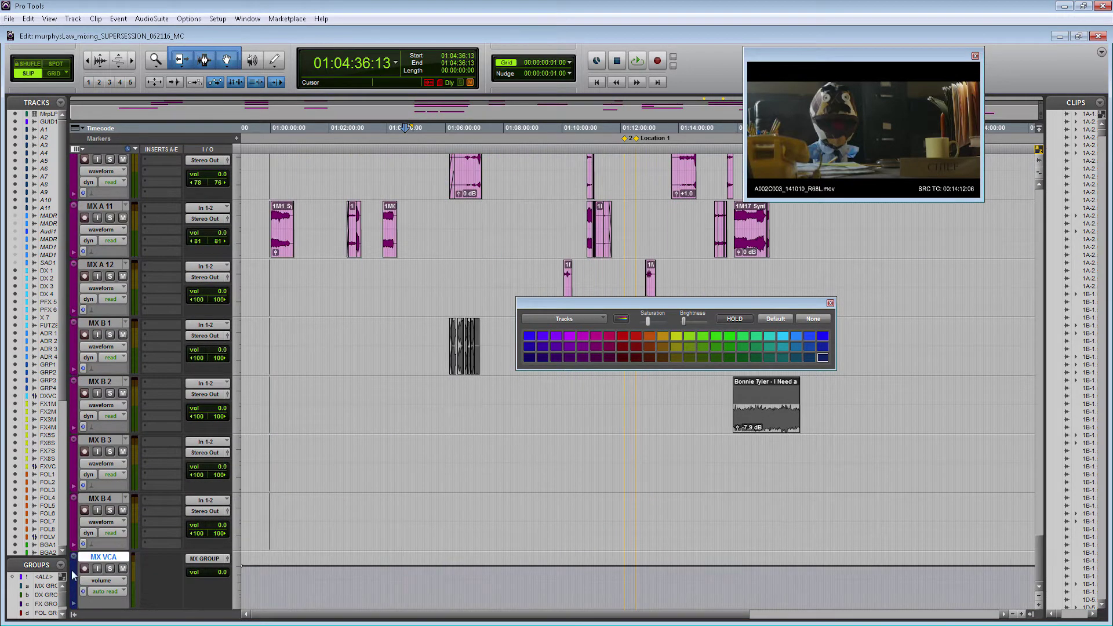
click(596, 336)
click(831, 303)
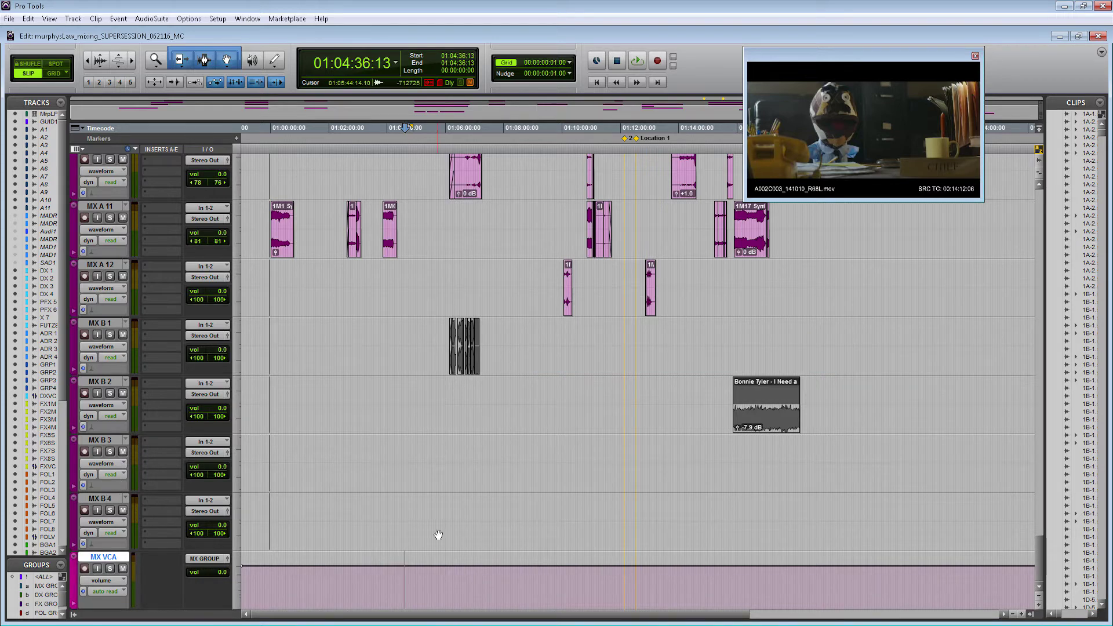
scroll(439, 535, up, 3)
scroll(439, 535, up, 20)
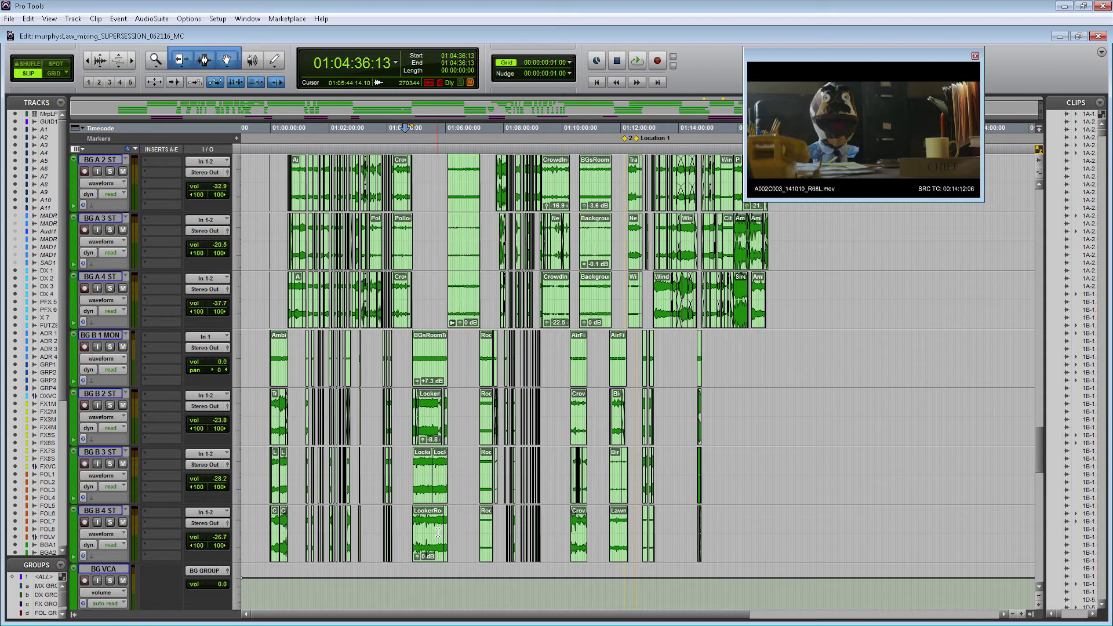
scroll(439, 533, up, 15)
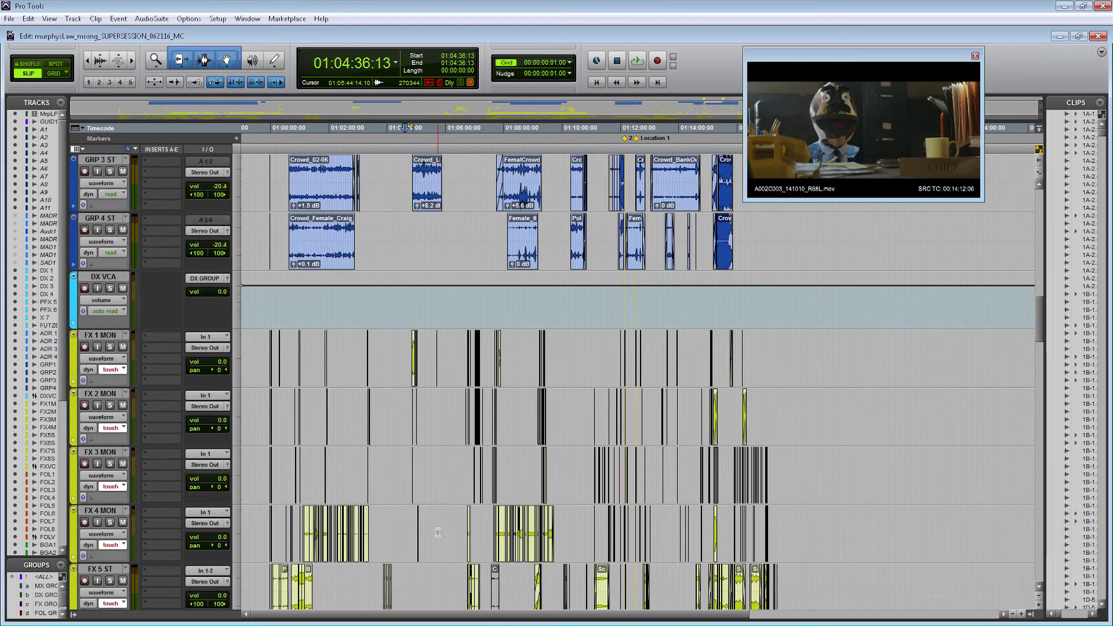
scroll(438, 533, up, 1)
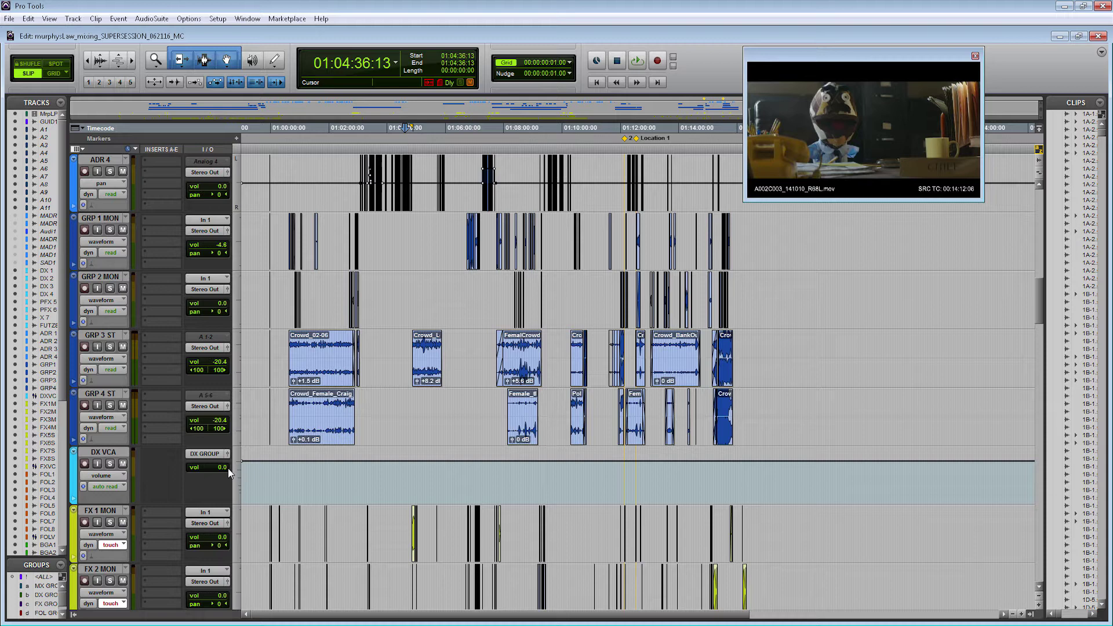
drag(226, 468, 227, 457)
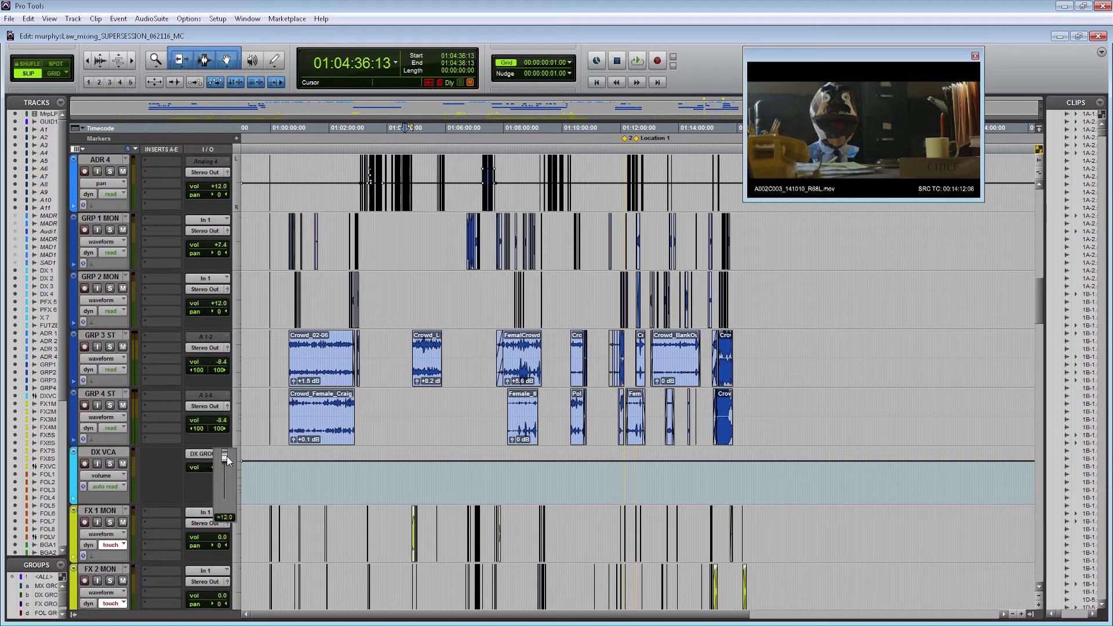
scroll(207, 197, up, 3)
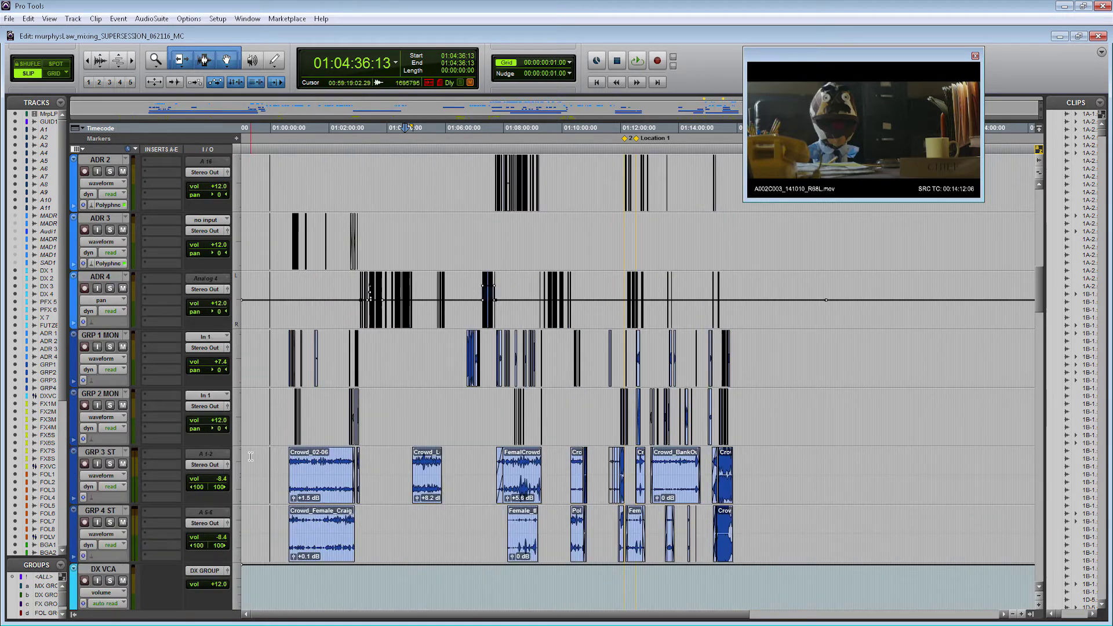
scroll(179, 218, down, 2)
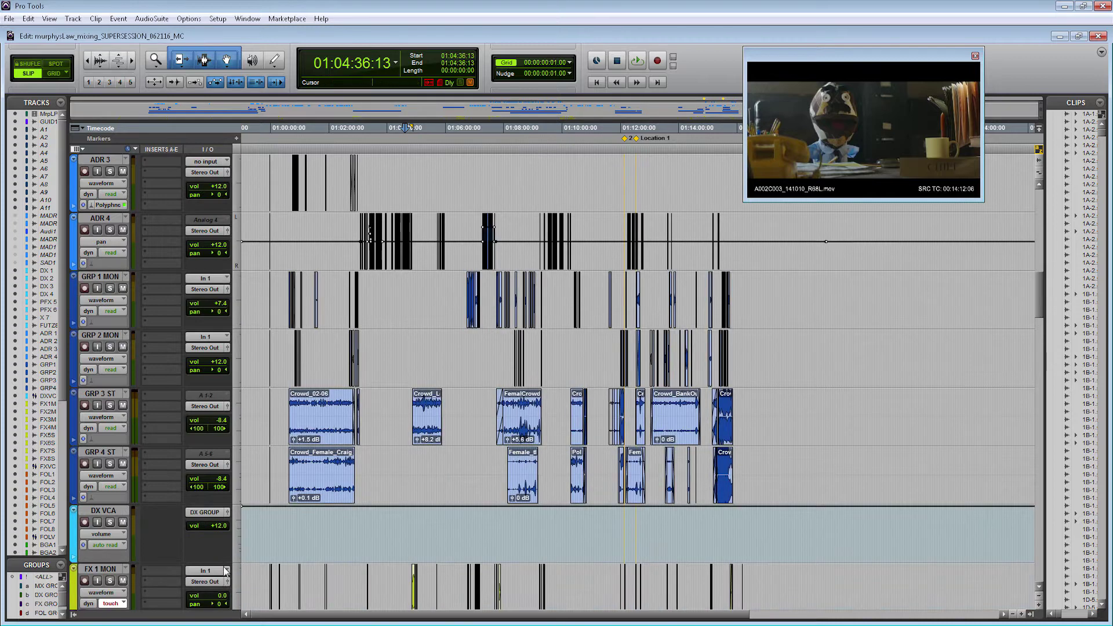
drag(221, 526, 221, 549)
alt+click(223, 527)
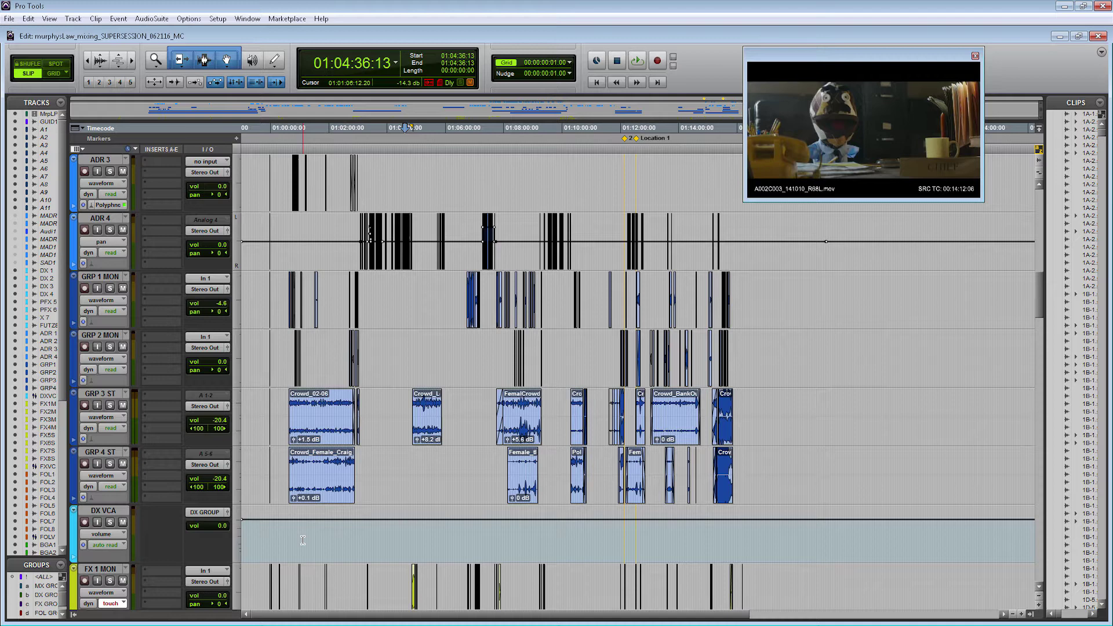
scroll(303, 541, up, 10)
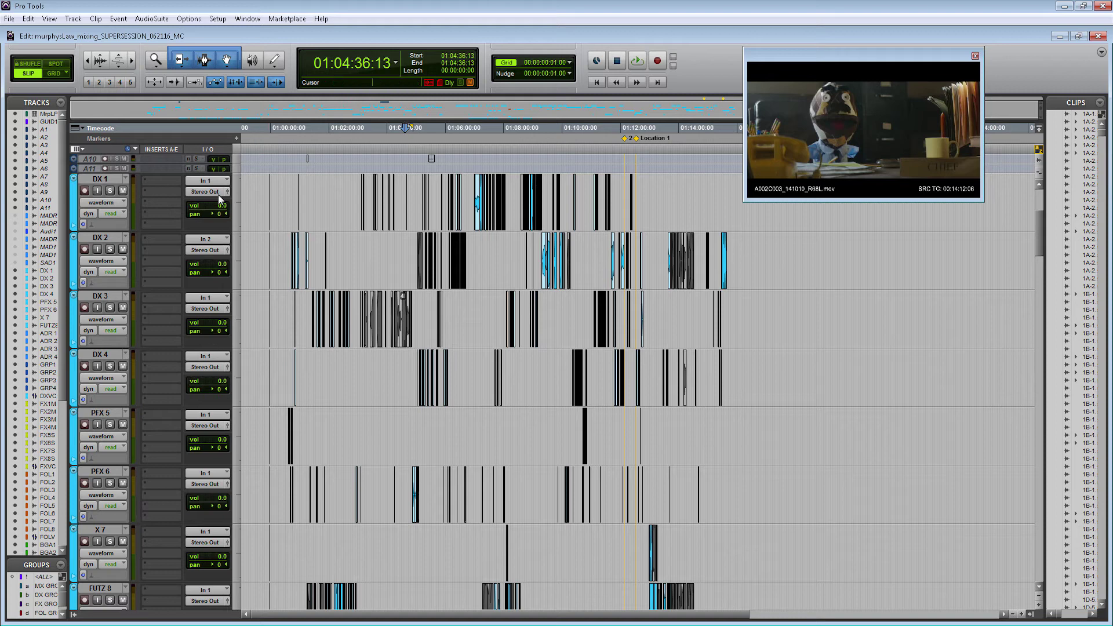
scroll(334, 402, down, 1)
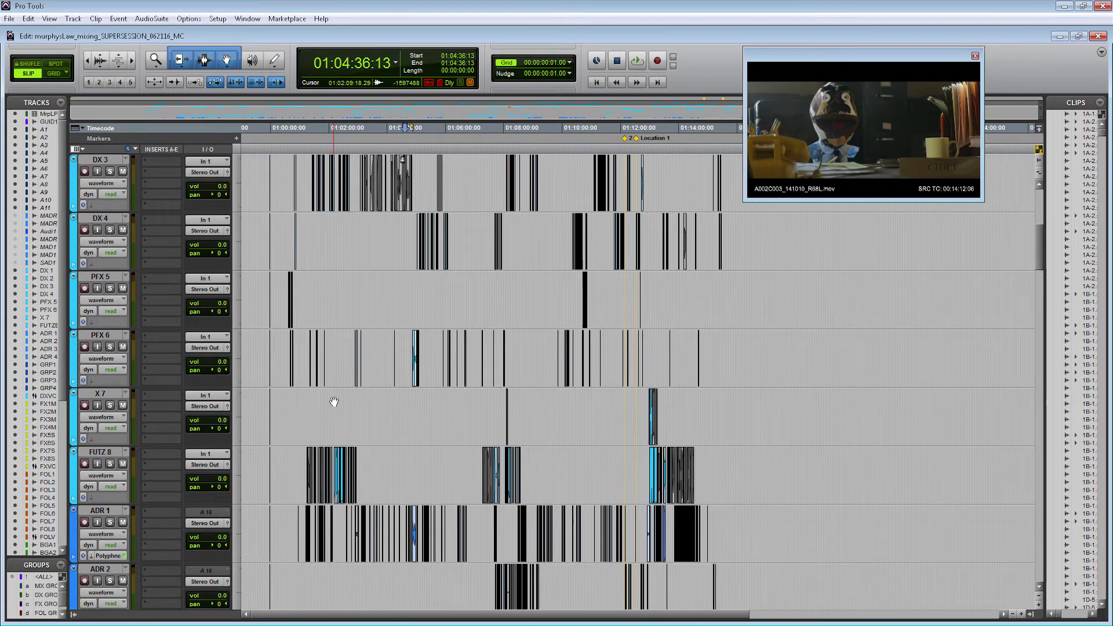
scroll(334, 402, down, 5)
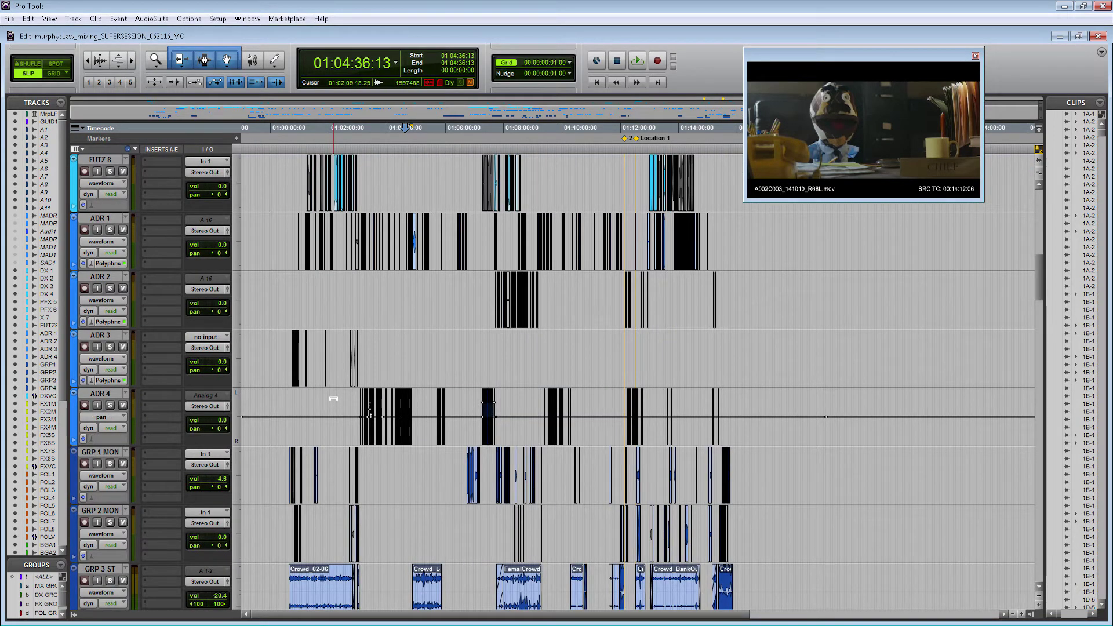
scroll(334, 398, down, 12)
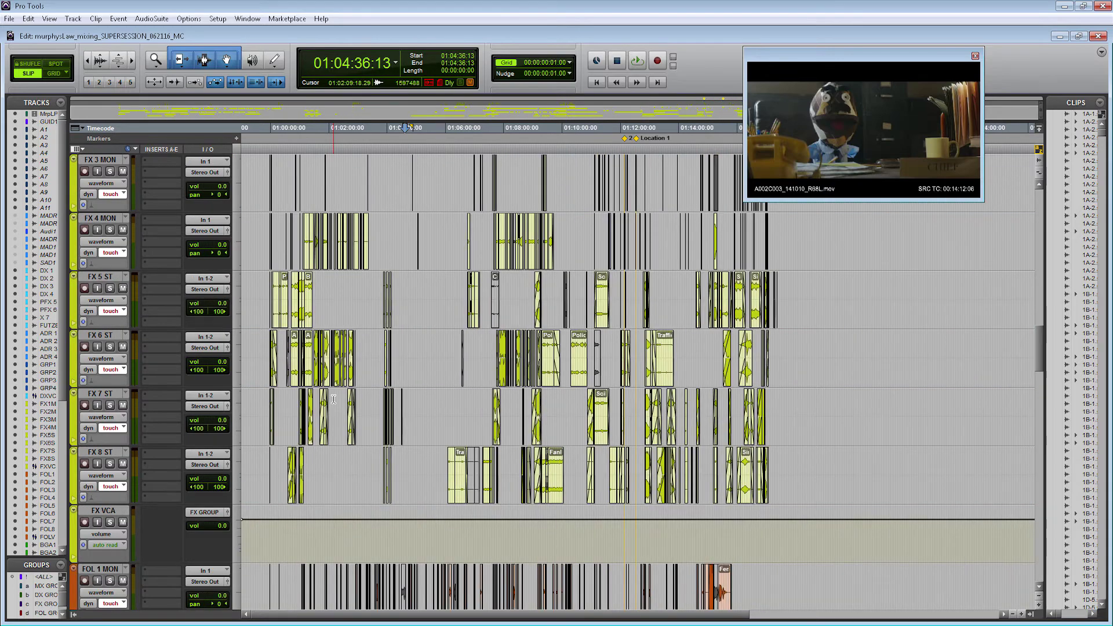
scroll(334, 399, down, 20)
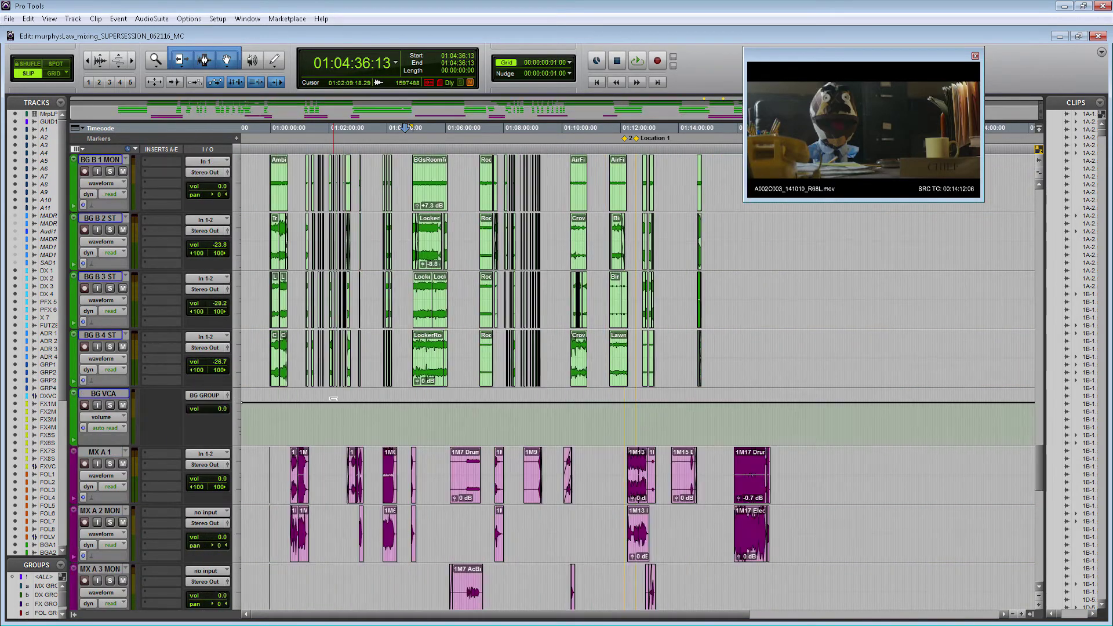
scroll(334, 399, up, 16)
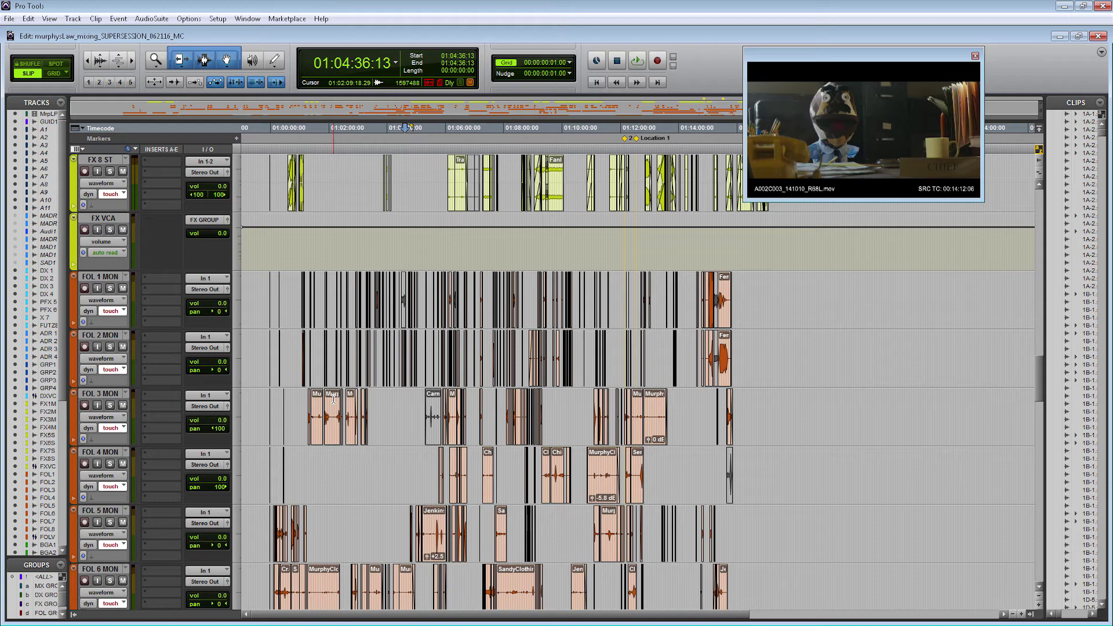
scroll(334, 399, up, 20)
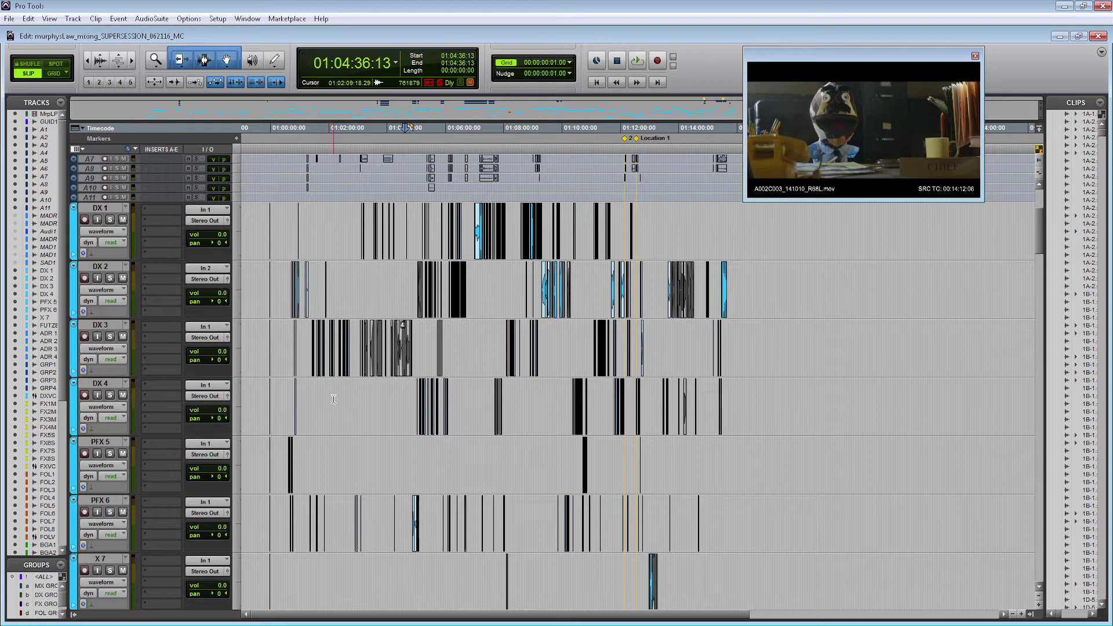
Route the dialogue tracks DX 1 through GRP 4 ST to output Bus 1-2
click(110, 209)
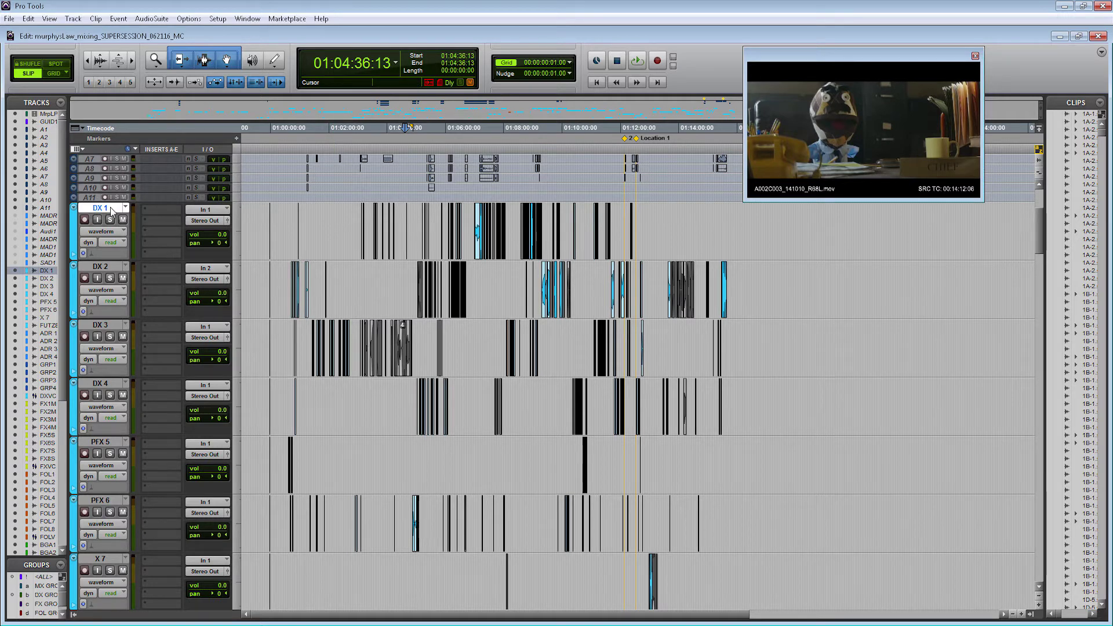
scroll(112, 210, down, 3)
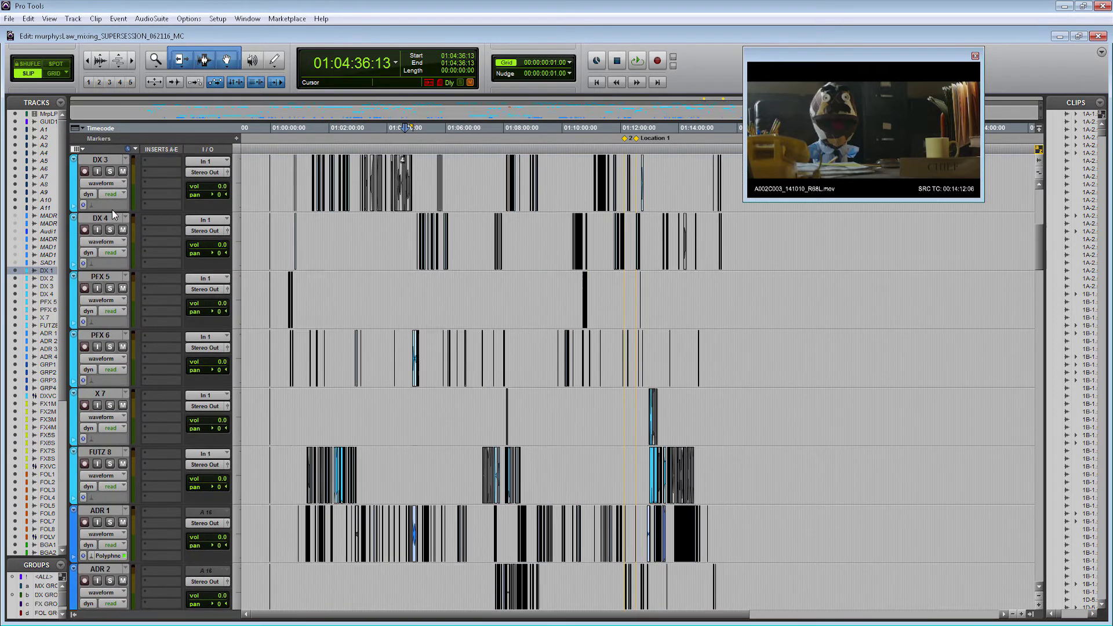
scroll(112, 210, down, 5)
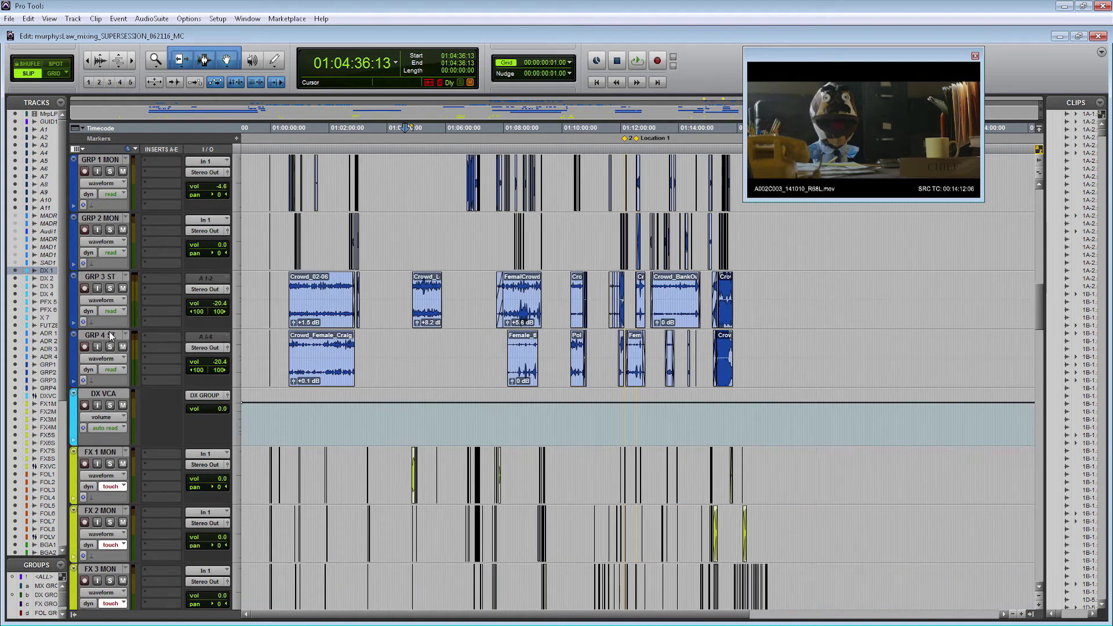
shift+click(109, 335)
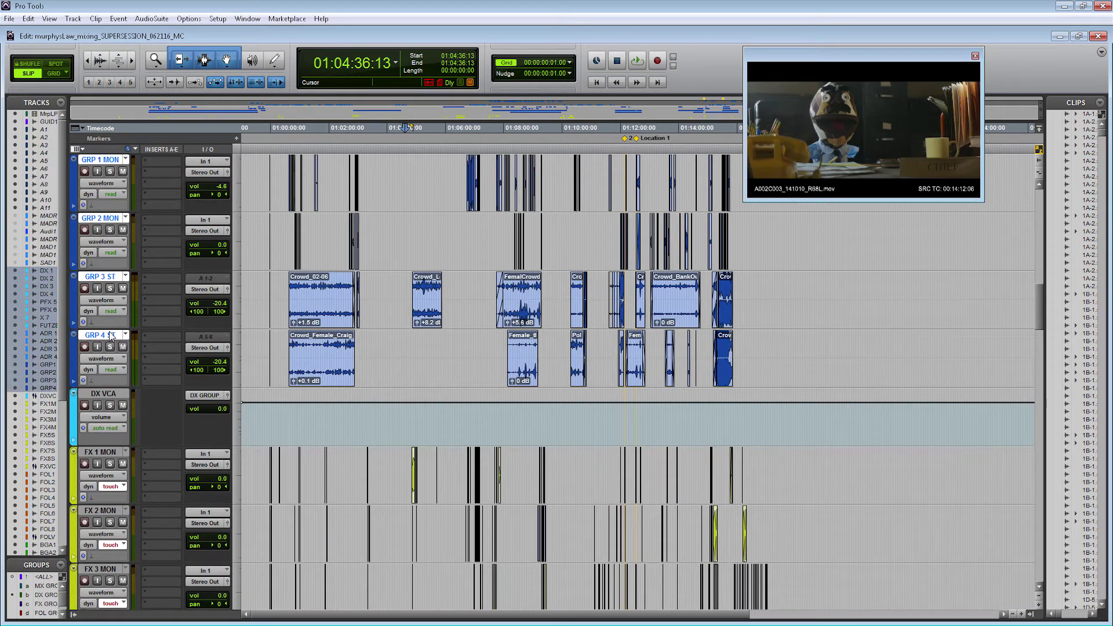
click(219, 349)
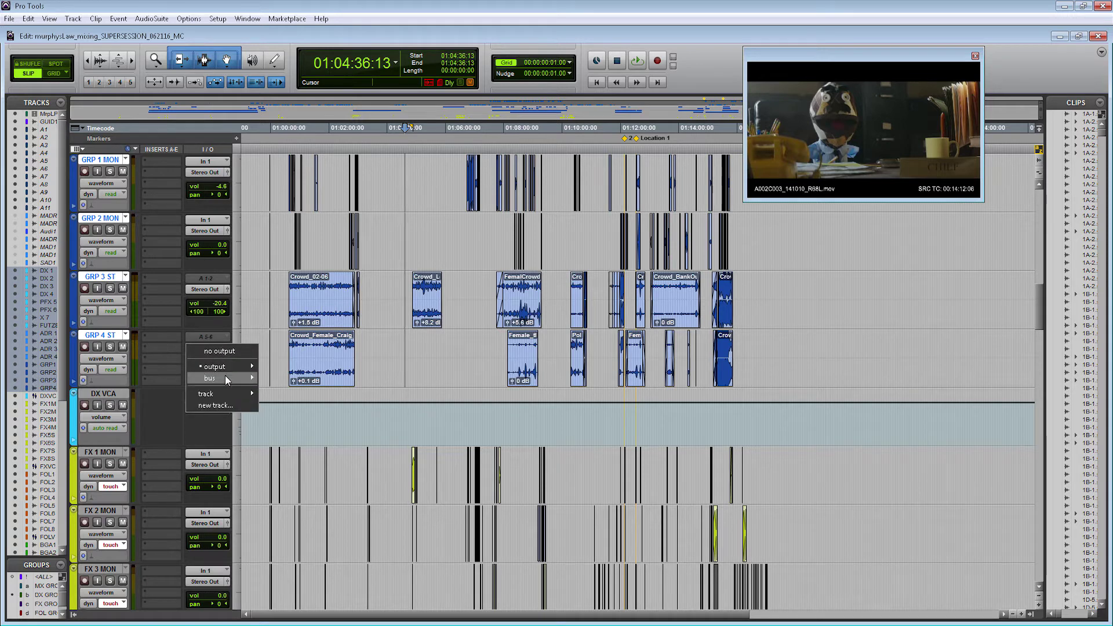
mouse_move(226, 379)
mouse_move(263, 381)
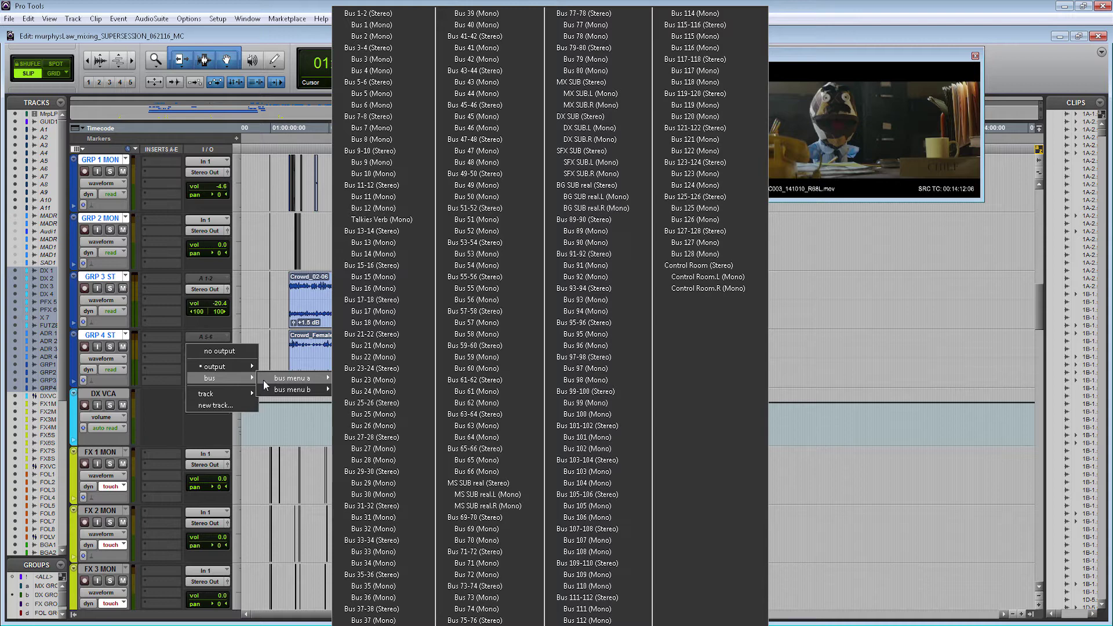
alt+shift+click(392, 13)
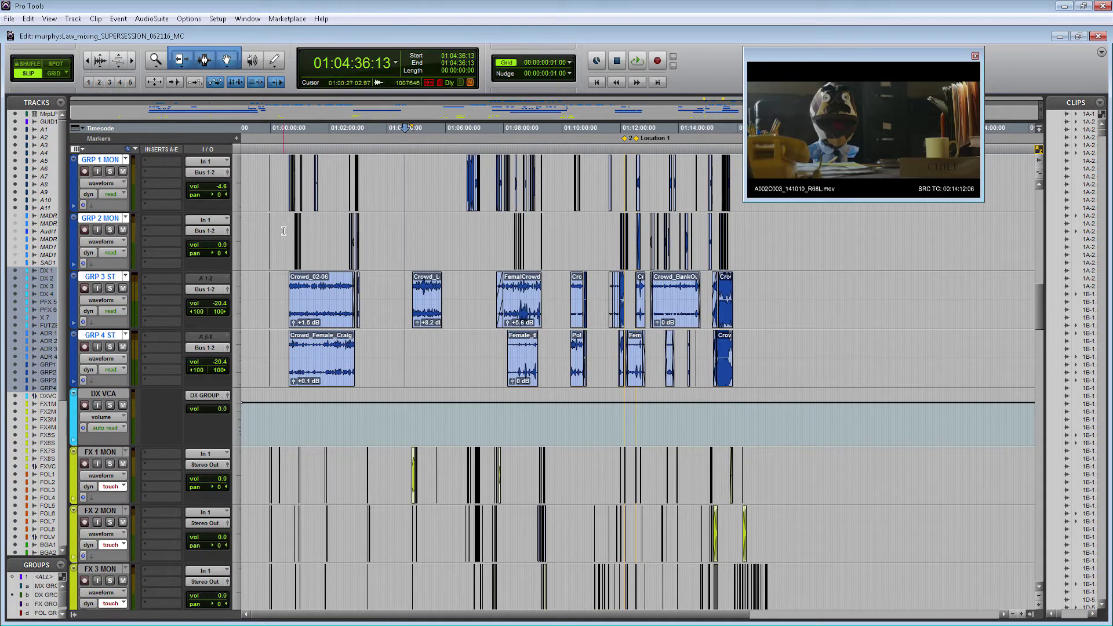
scroll(281, 241, up, 12)
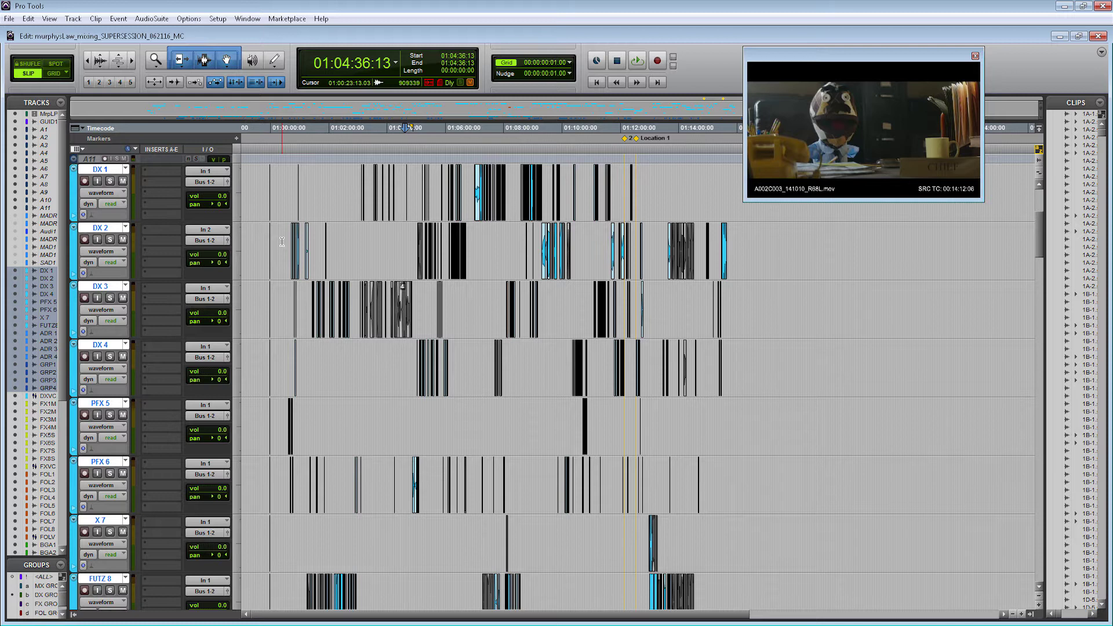
Rename the Bus 1-2 output path to DX SUB MASTER
right_click(210, 183)
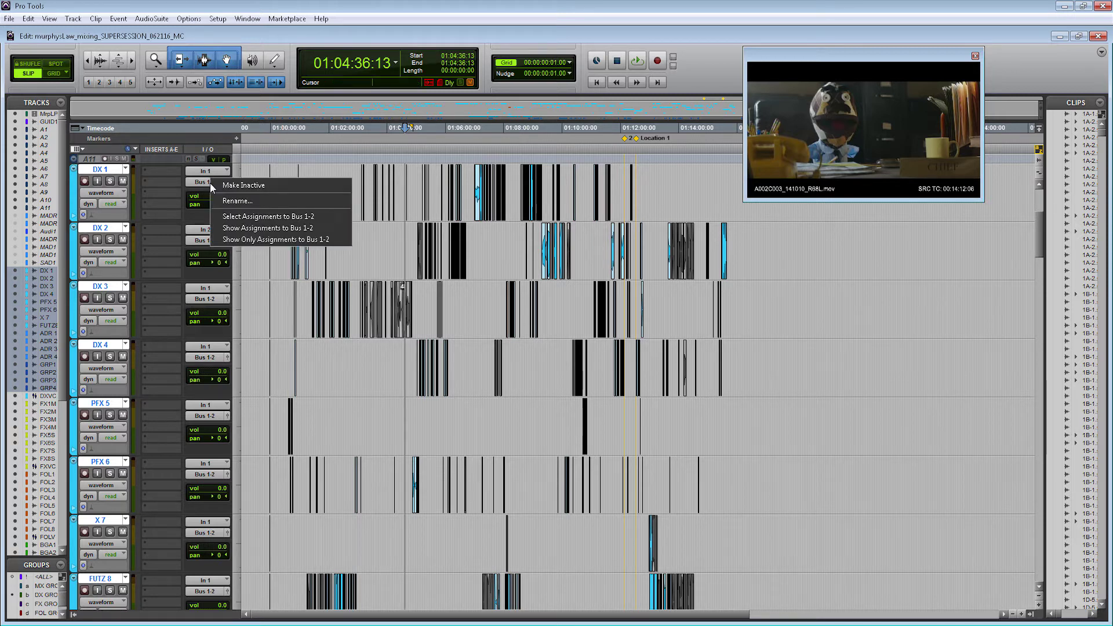
click(238, 201)
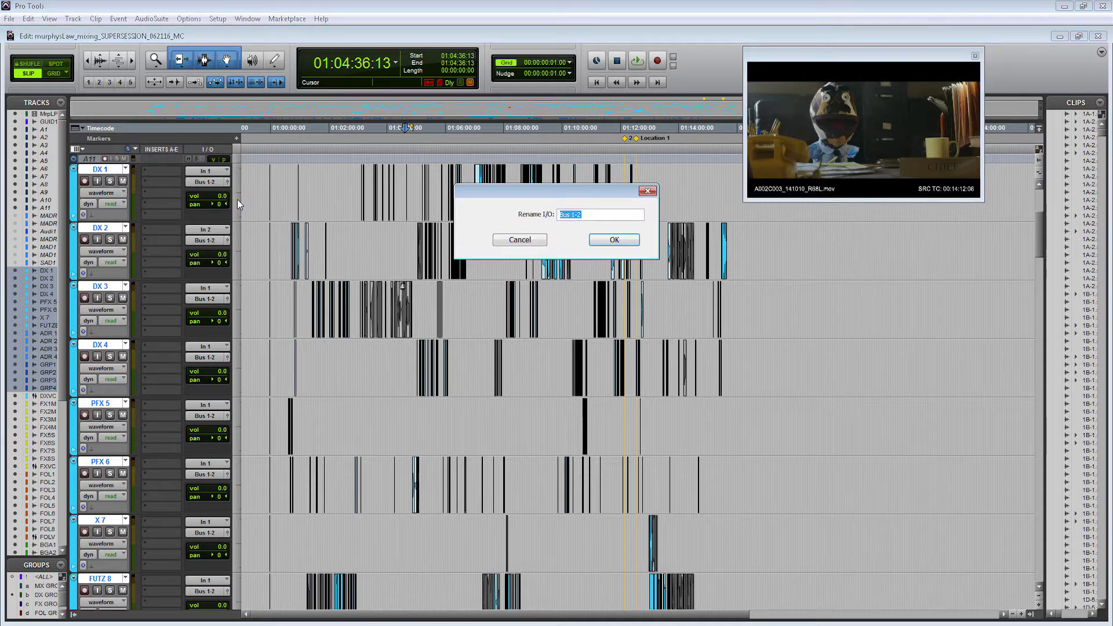
text(DX SUB MASTER)
key(Return)
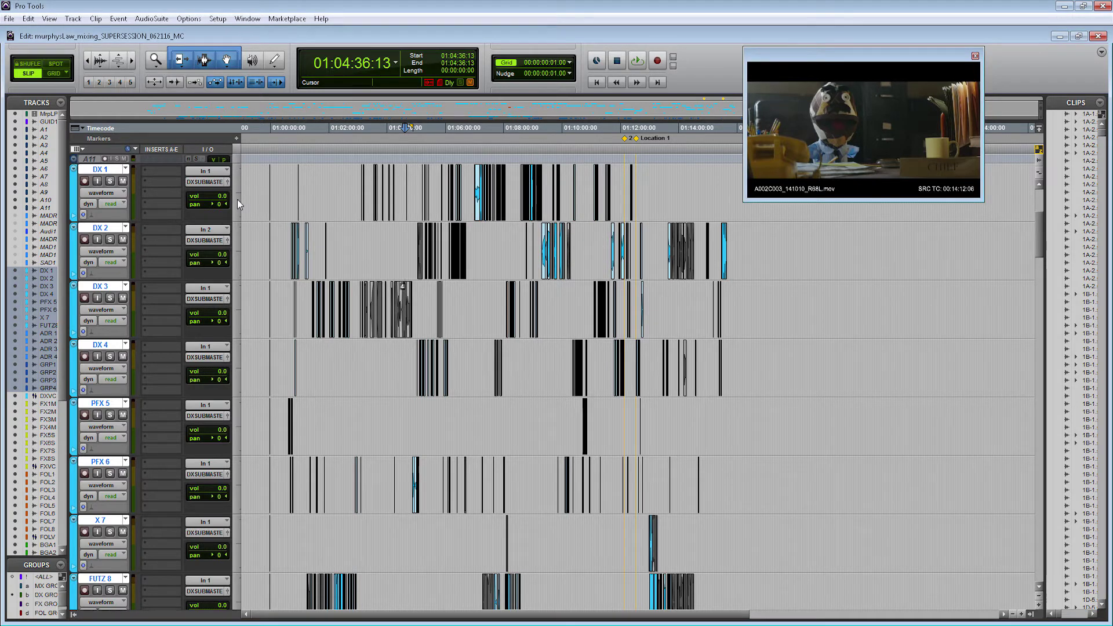
Route the effects tracks FX 1 MON through FX 8 ST to output Bus 3-4
scroll(238, 199, down, 15)
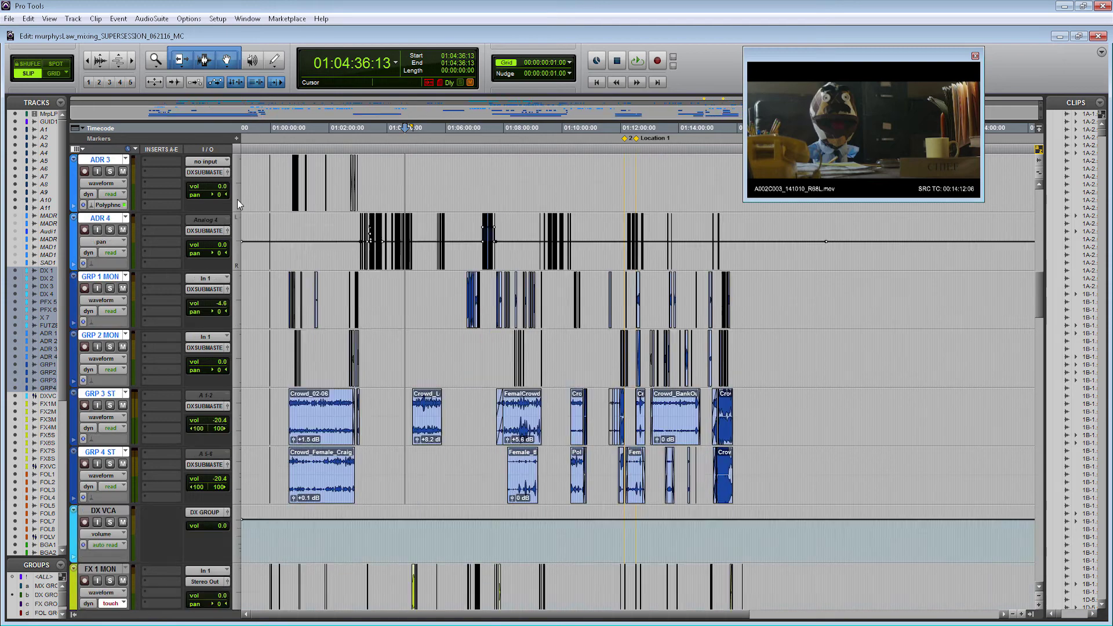
click(108, 161)
scroll(113, 168, down, 4)
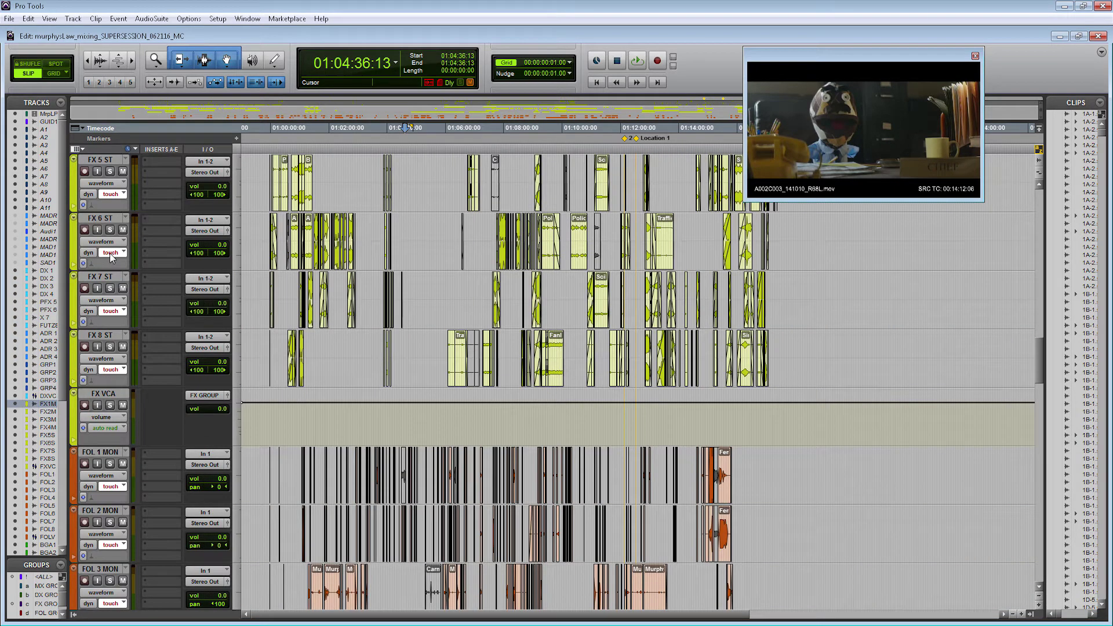
shift+click(107, 335)
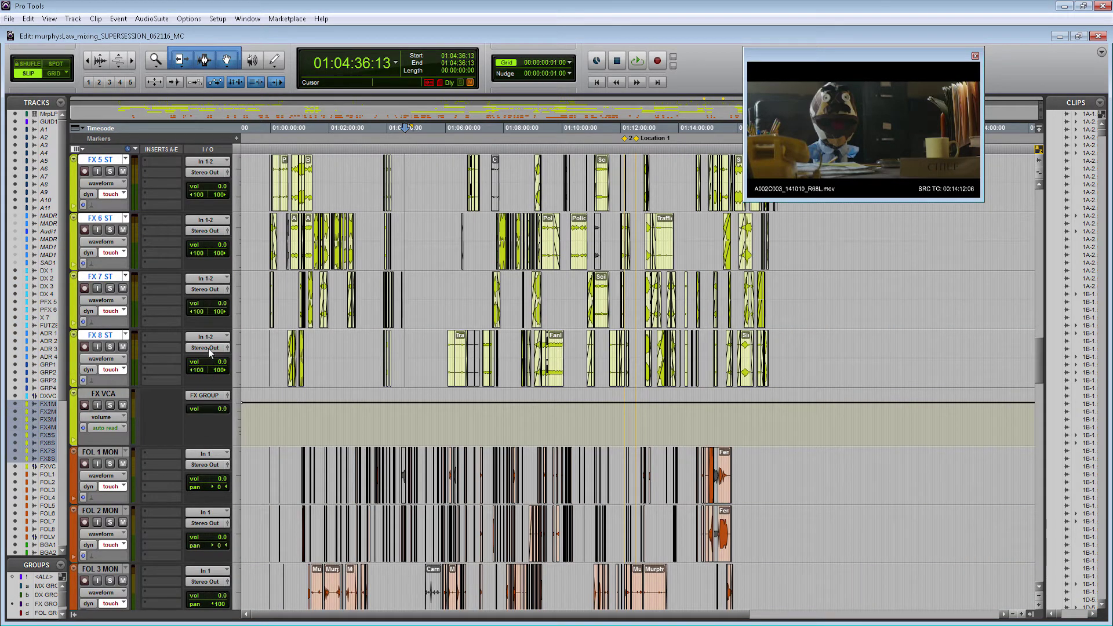
click(206, 348)
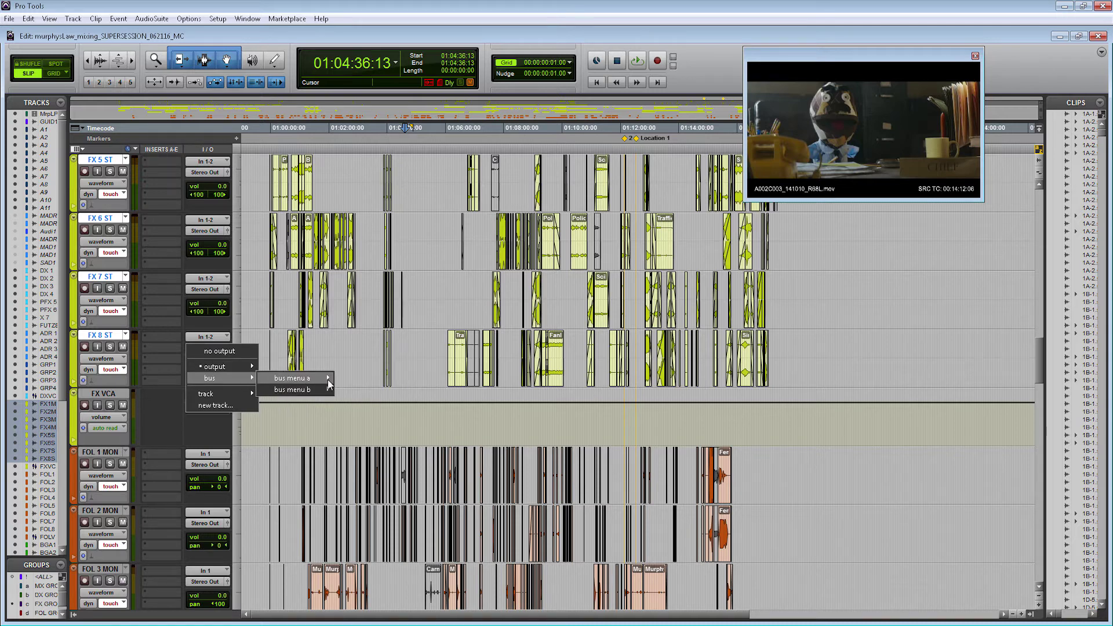
mouse_move(329, 384)
alt+shift+click(367, 46)
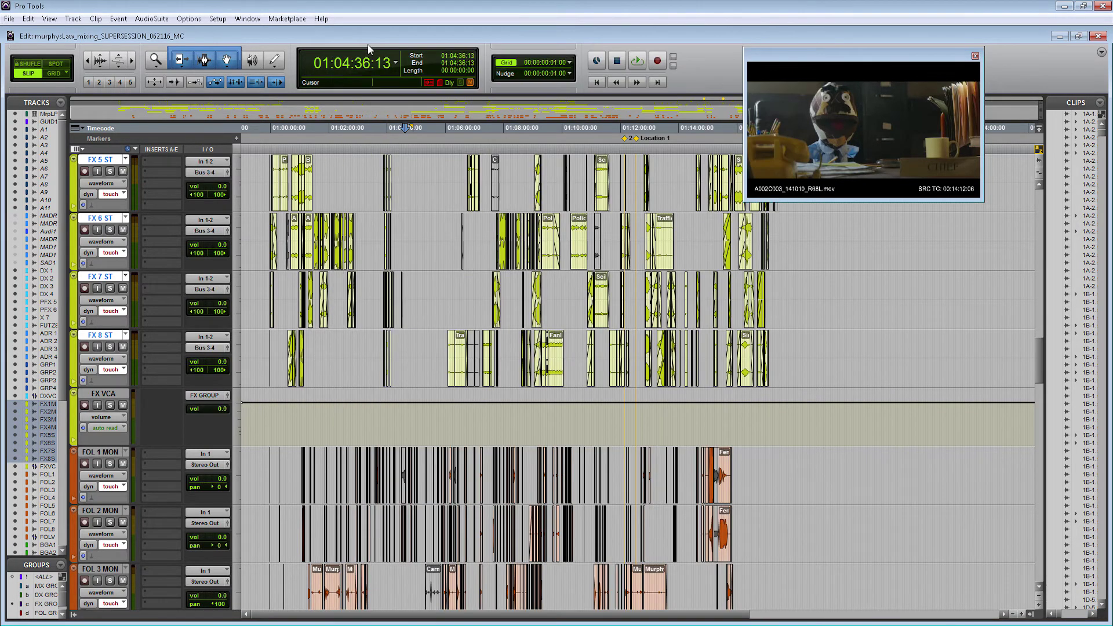
Rename the Bus 3-4 output path to FX SUB MASTER
right_click(205, 348)
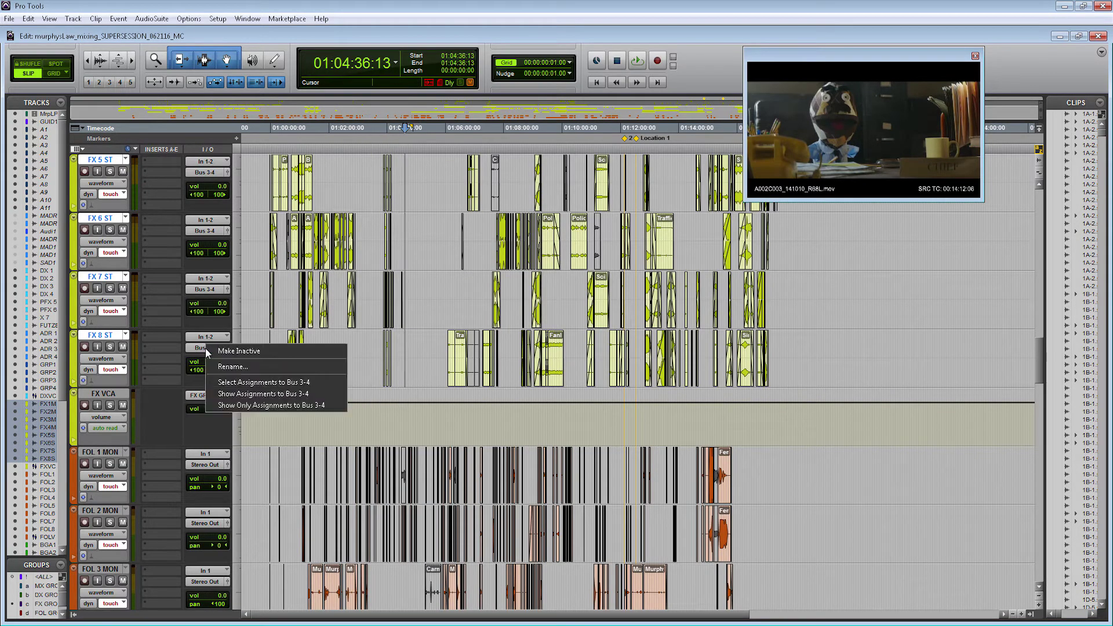
click(235, 365)
text(FX SU)
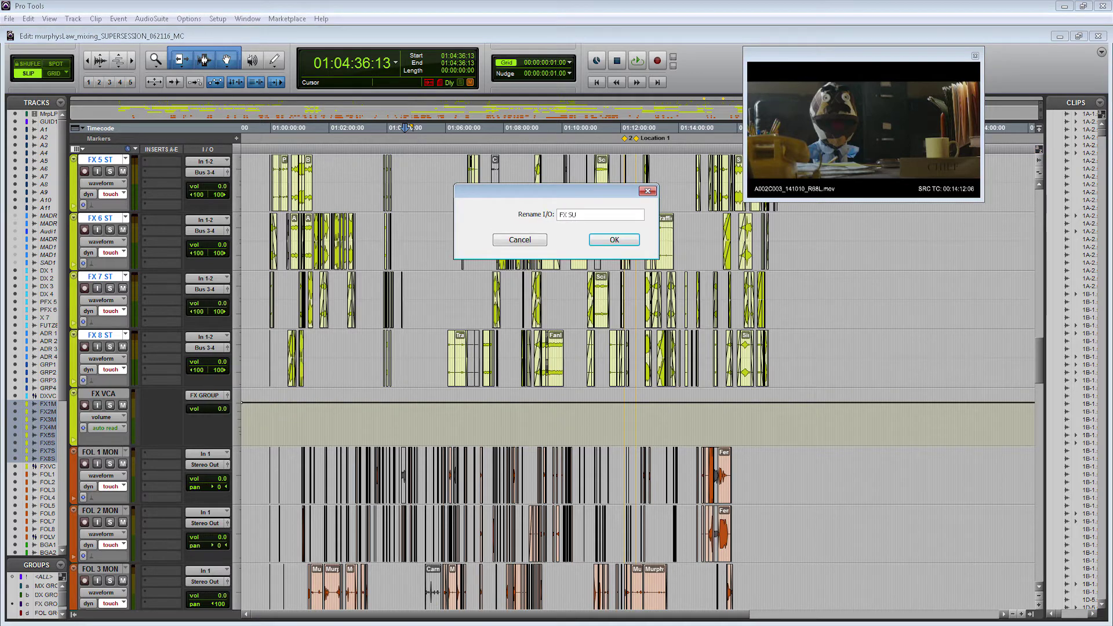
text(B MASTER)
key(Return)
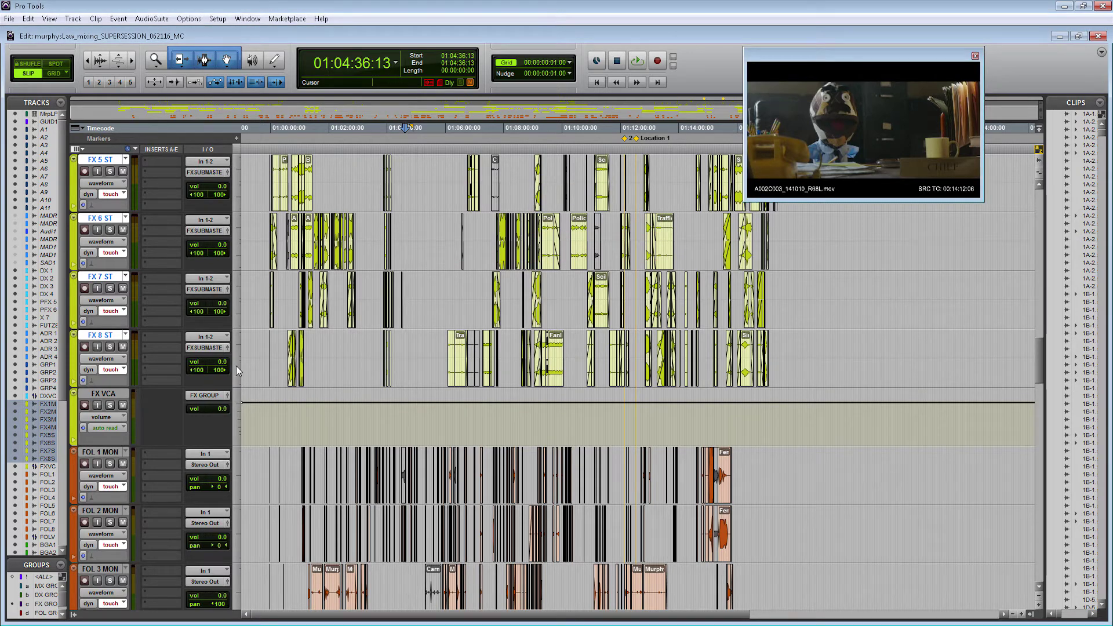
Route all the FOL tracks to output Bus 5-6
click(125, 439)
scroll(125, 438, down, 10)
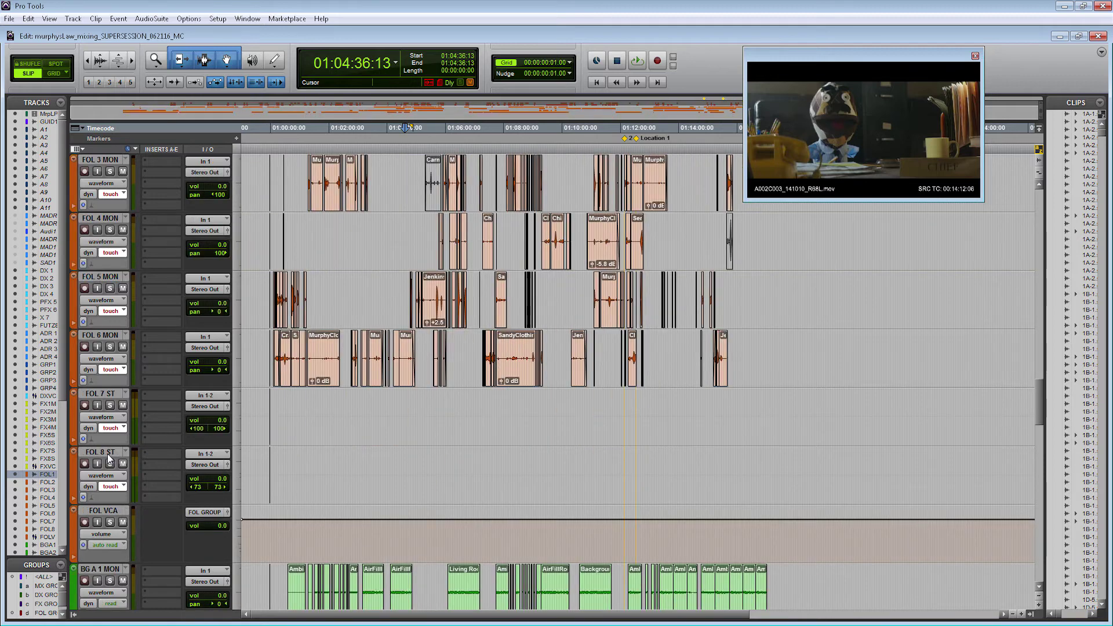
click(107, 277)
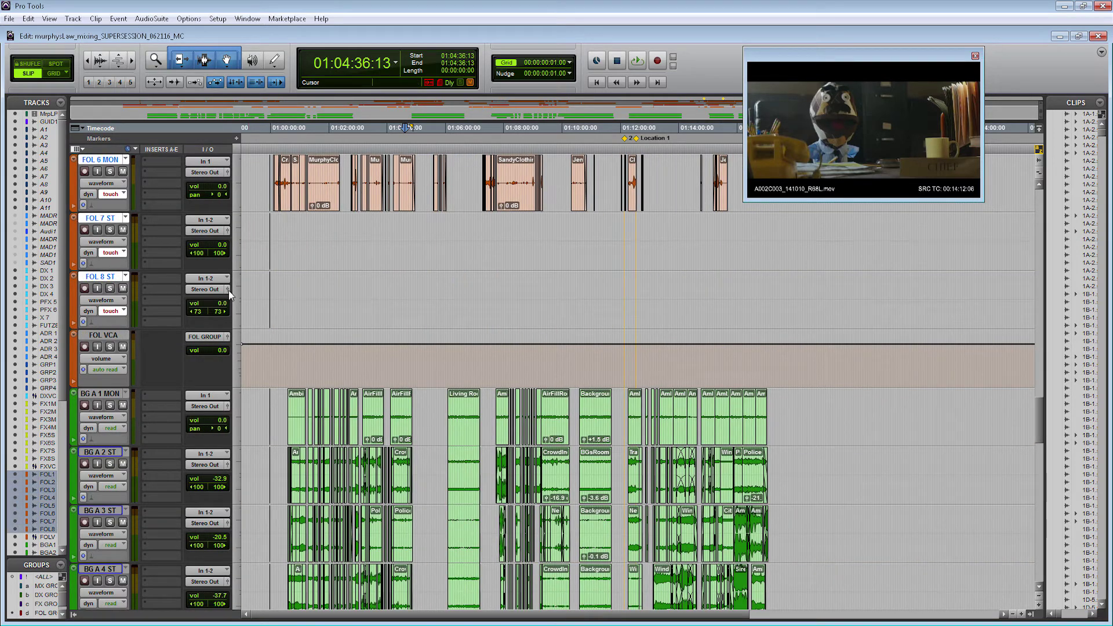
click(212, 290)
mouse_move(311, 319)
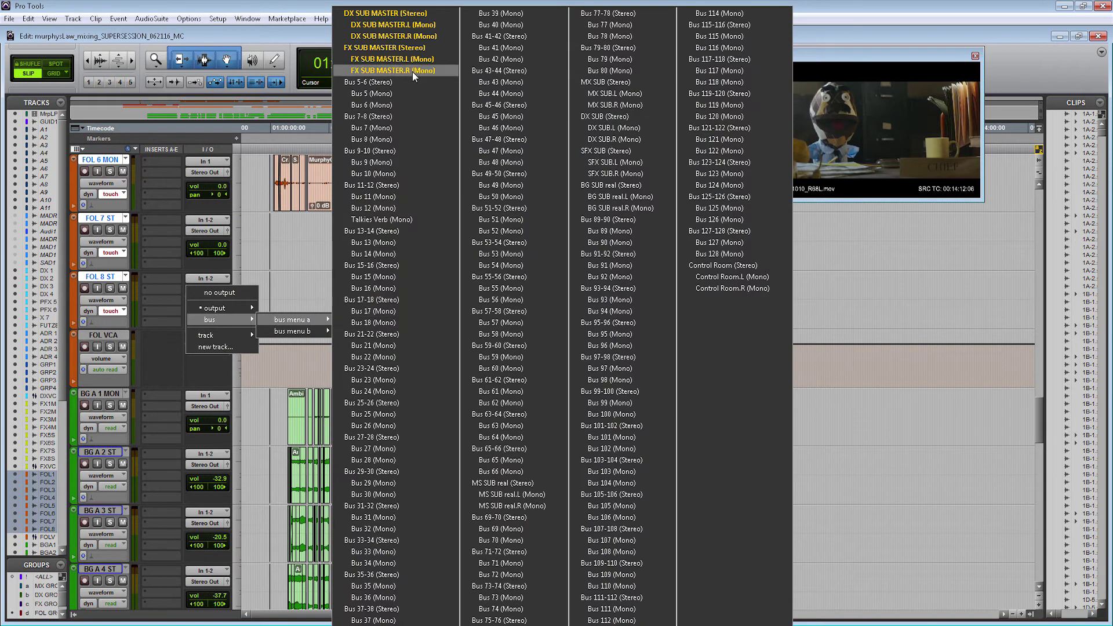
click(412, 81)
Rename the Bus 5-6 output path to FOL SUB MASTER
right_click(214, 286)
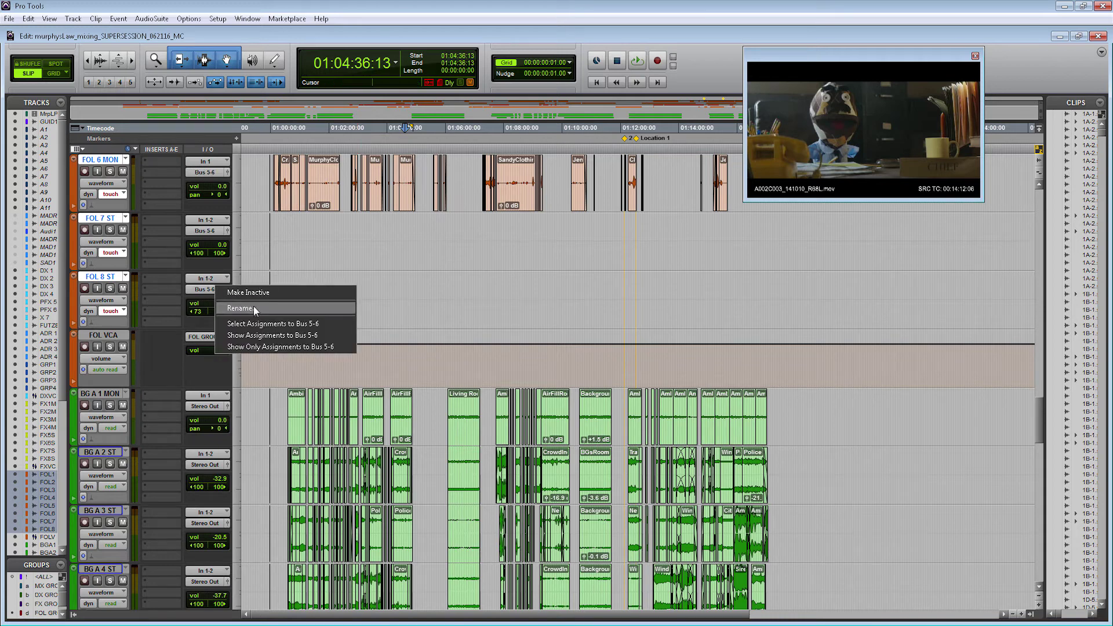
click(252, 306)
text(FOL)
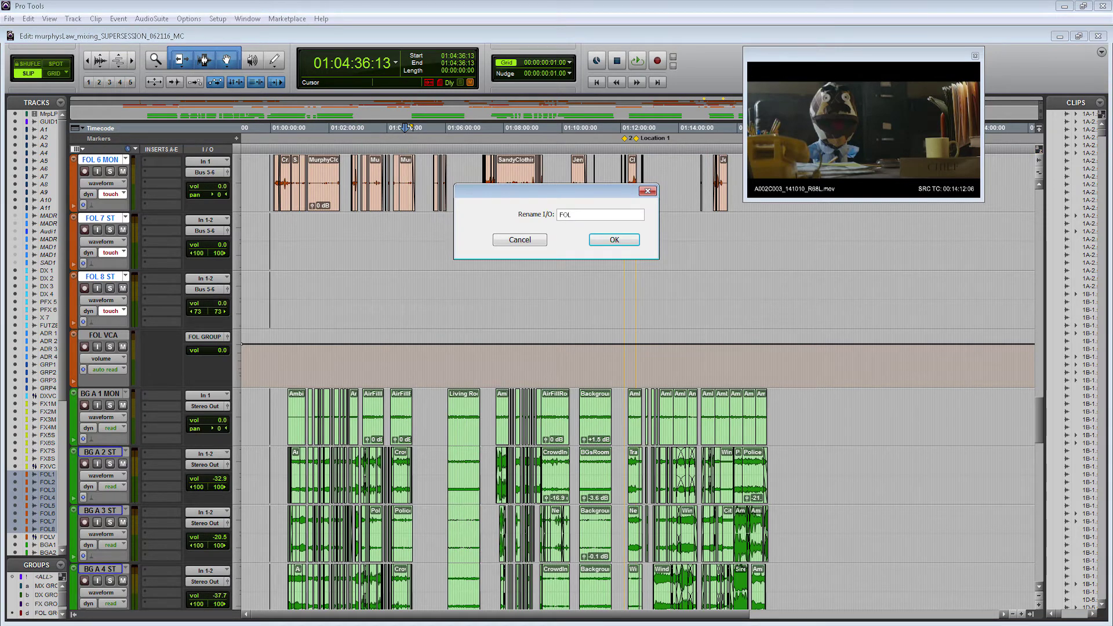
text( SUBMASTER)
key(Return)
Route the BG B tracks to output Bus 7-8
click(100, 394)
scroll(103, 475, down, 10)
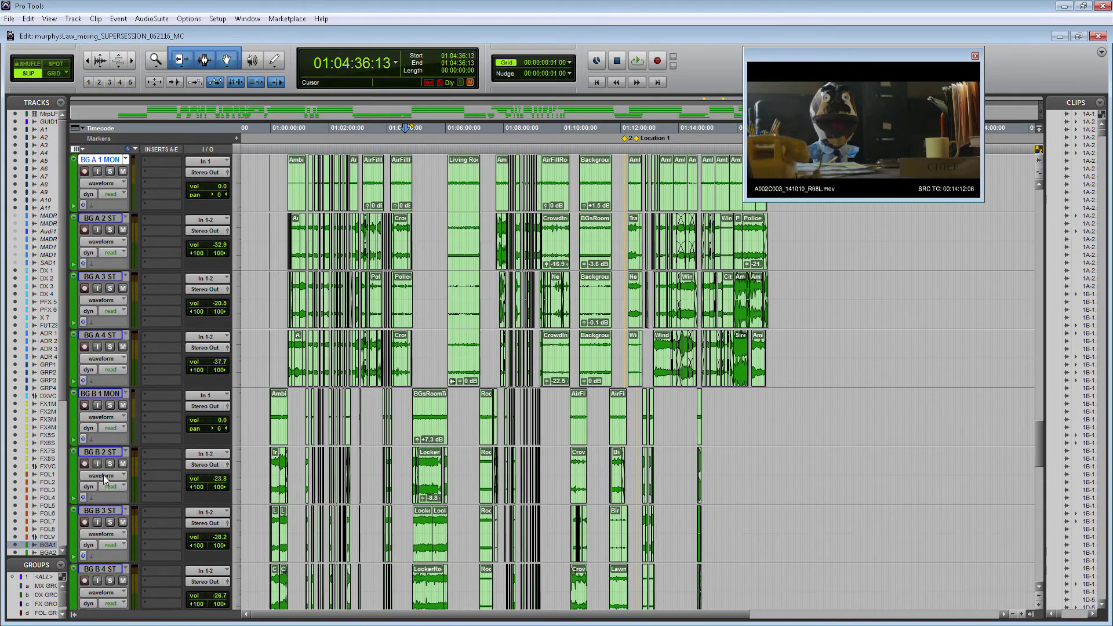
shift+click(99, 335)
click(208, 348)
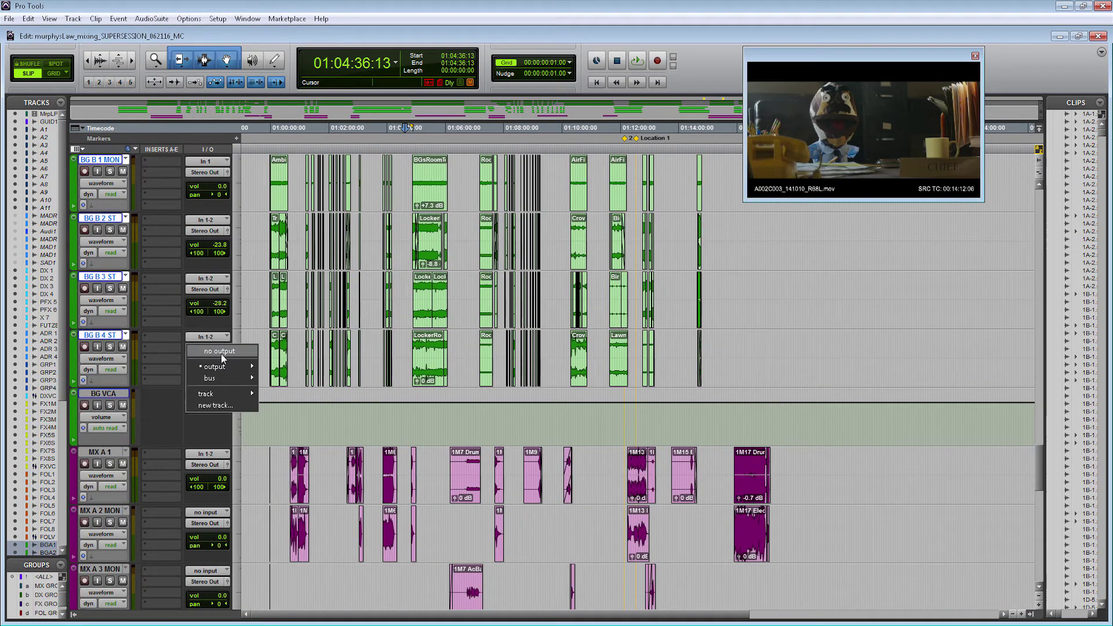
mouse_move(232, 378)
mouse_move(314, 384)
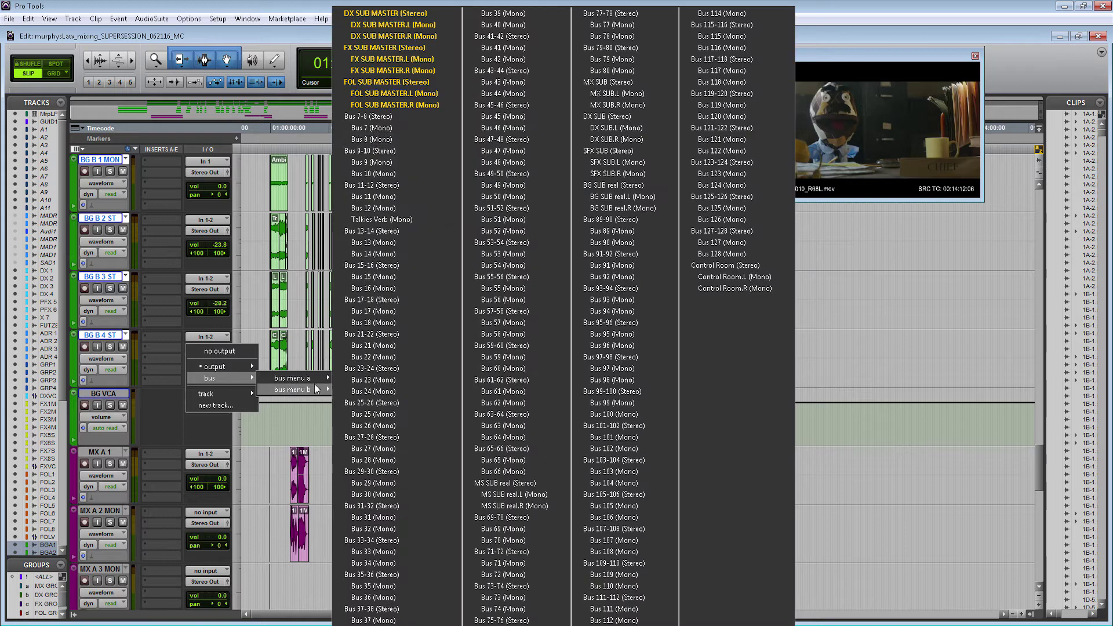
click(407, 104)
Rename the Bus 7-8 output path to BG SUBMASTER
right_click(214, 346)
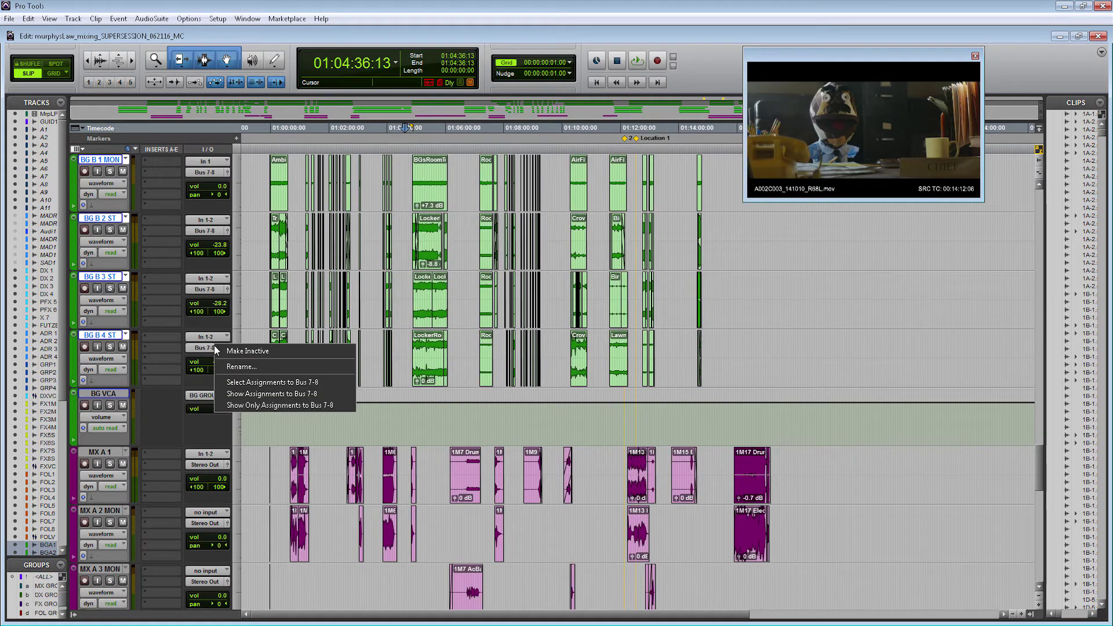
click(251, 367)
text(BG SUB)
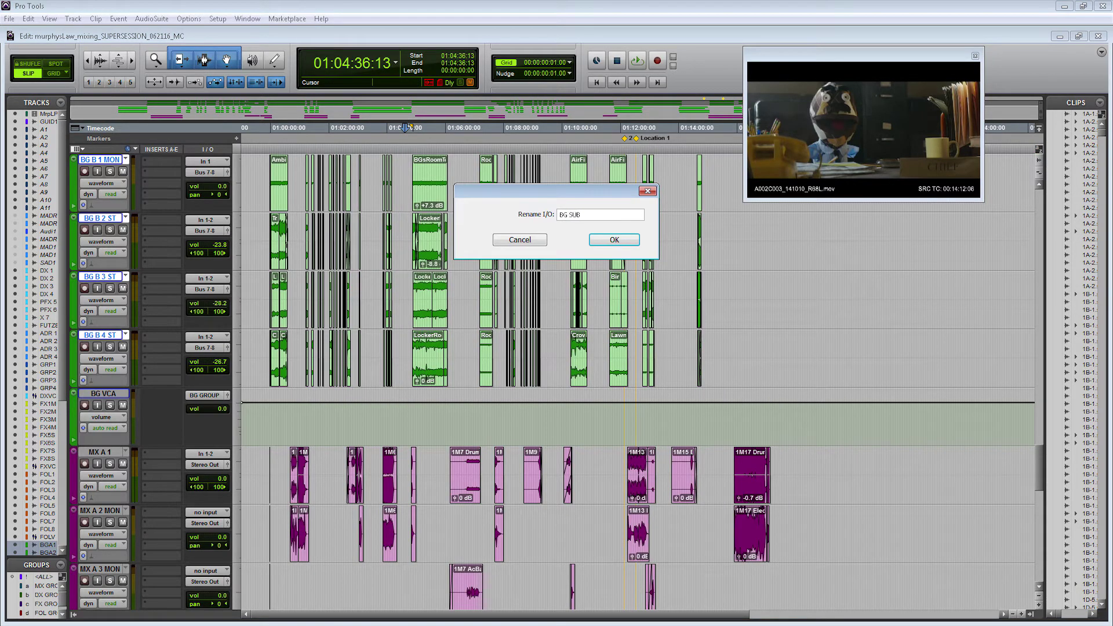
text(MASTER)
key(Return)
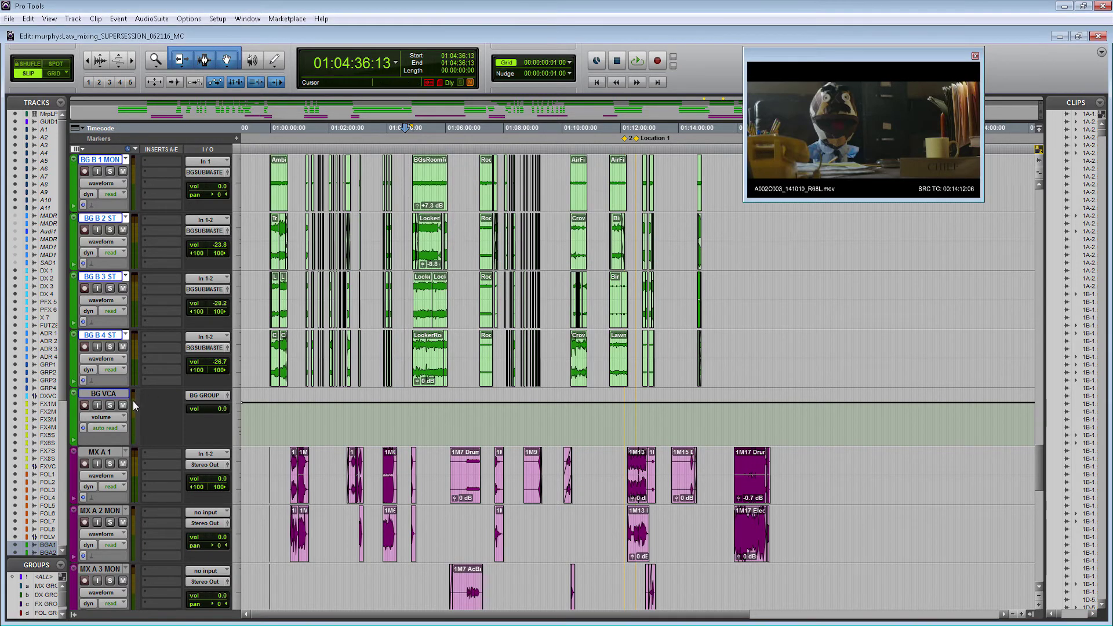
Route the MX tracks to output Bus 9-10
click(108, 453)
scroll(108, 454, down, 10)
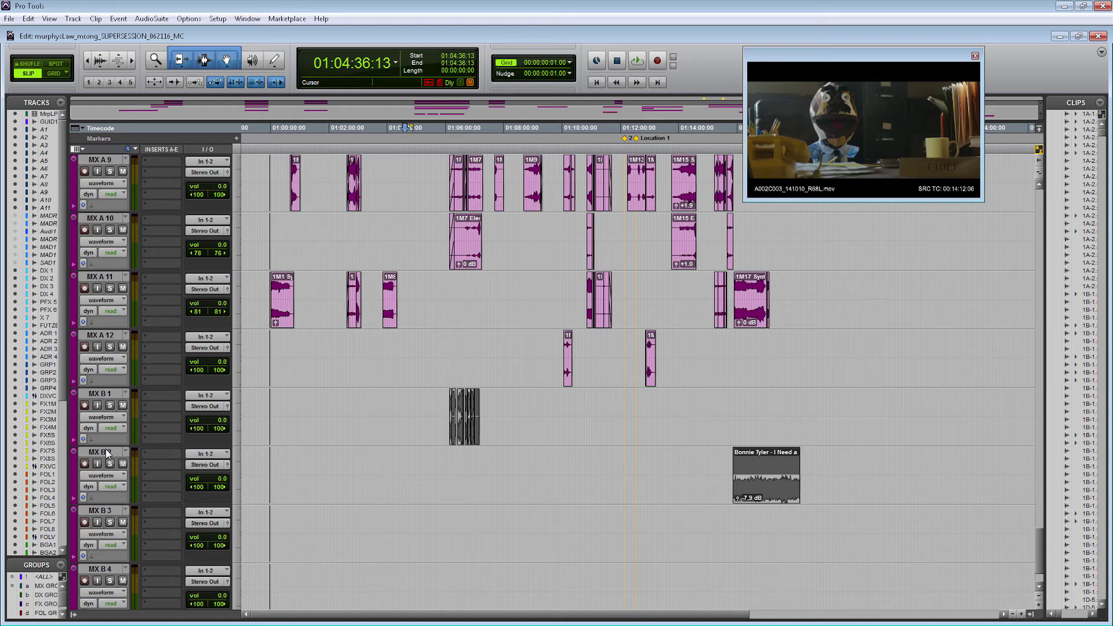
shift+click(100, 499)
click(206, 511)
mouse_move(221, 541)
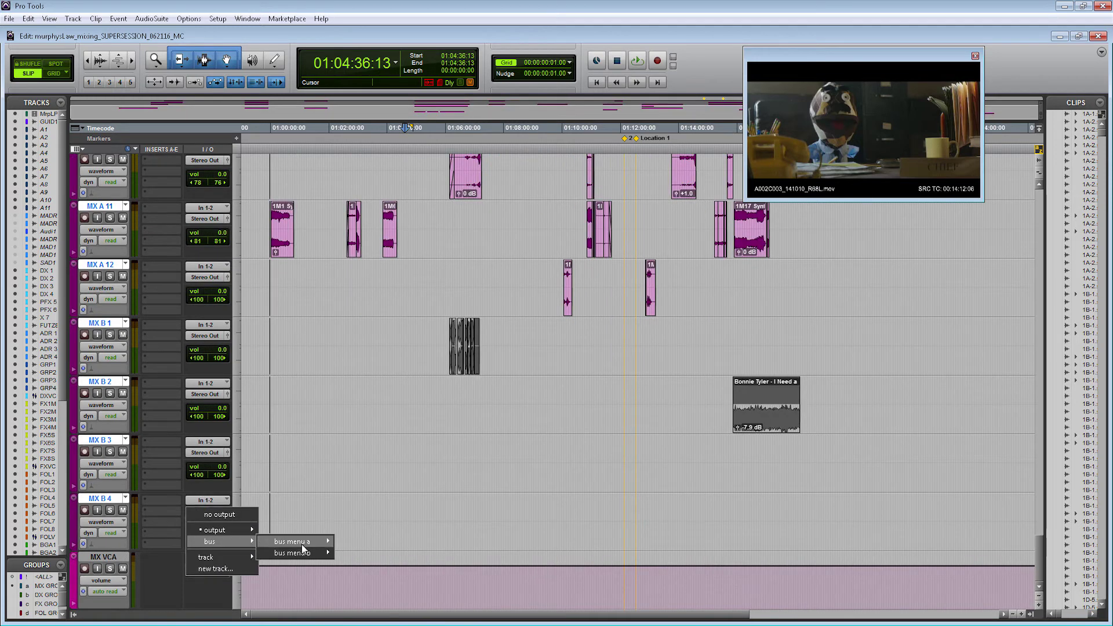
mouse_move(301, 544)
alt+shift+click(374, 151)
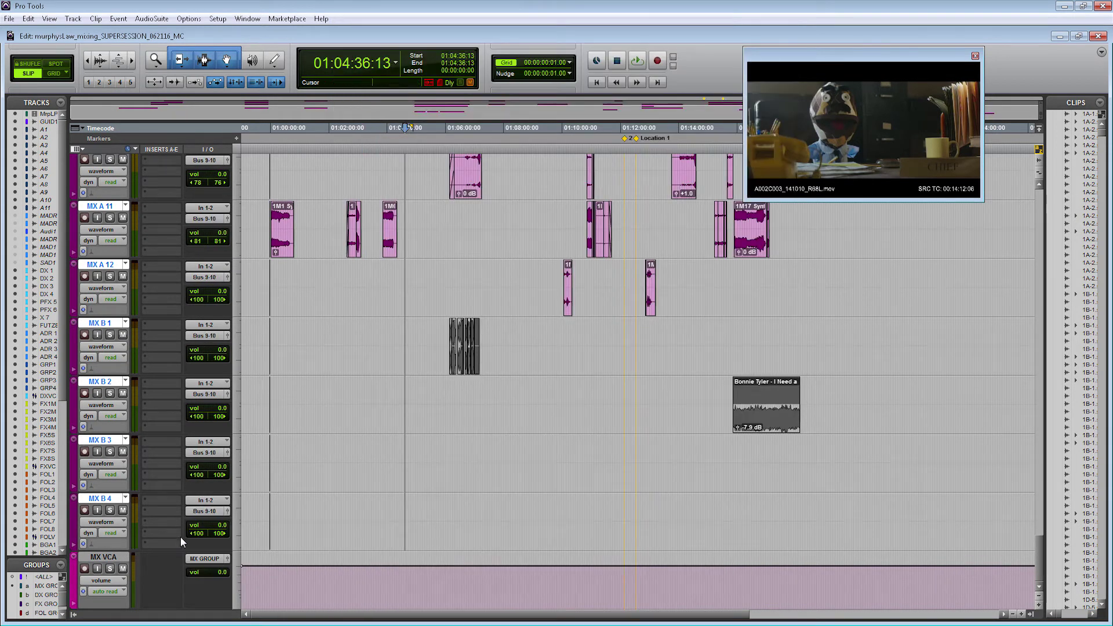
Rename the Bus 9-10 output path to MX SUB MASTER
right_click(194, 510)
click(246, 531)
text(M)
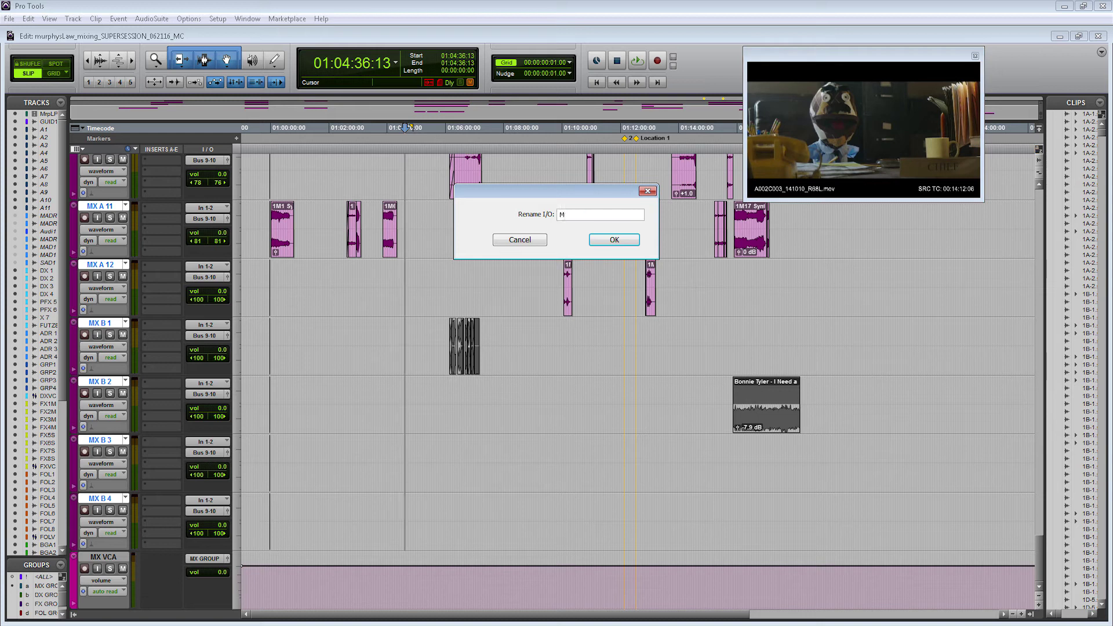
text(X SUB MASTER)
key(Return)
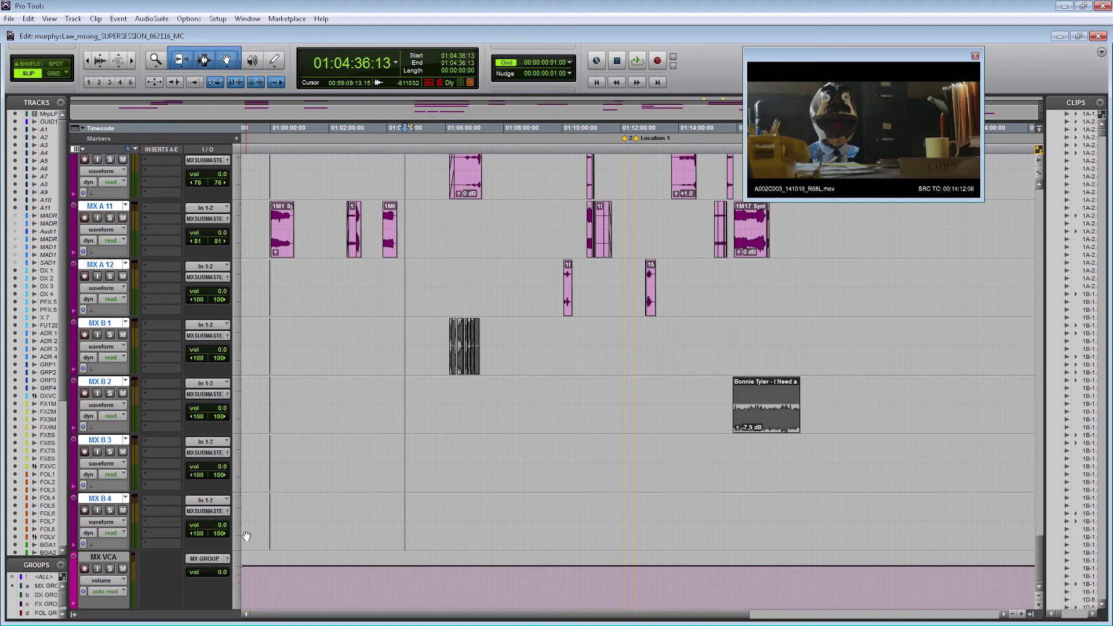
click(105, 500)
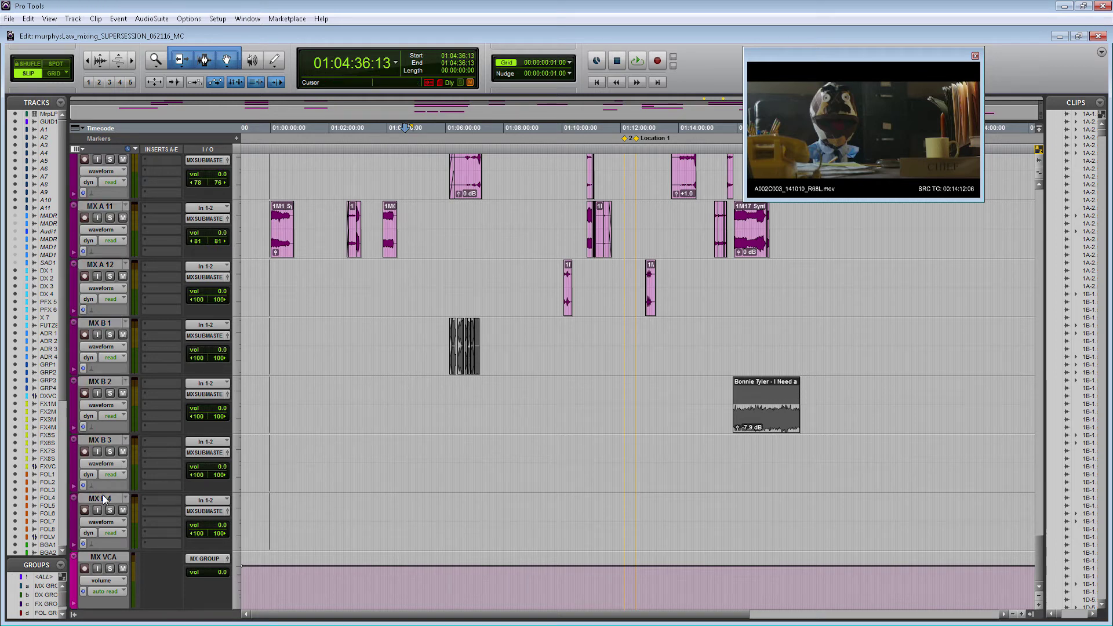
click(104, 500)
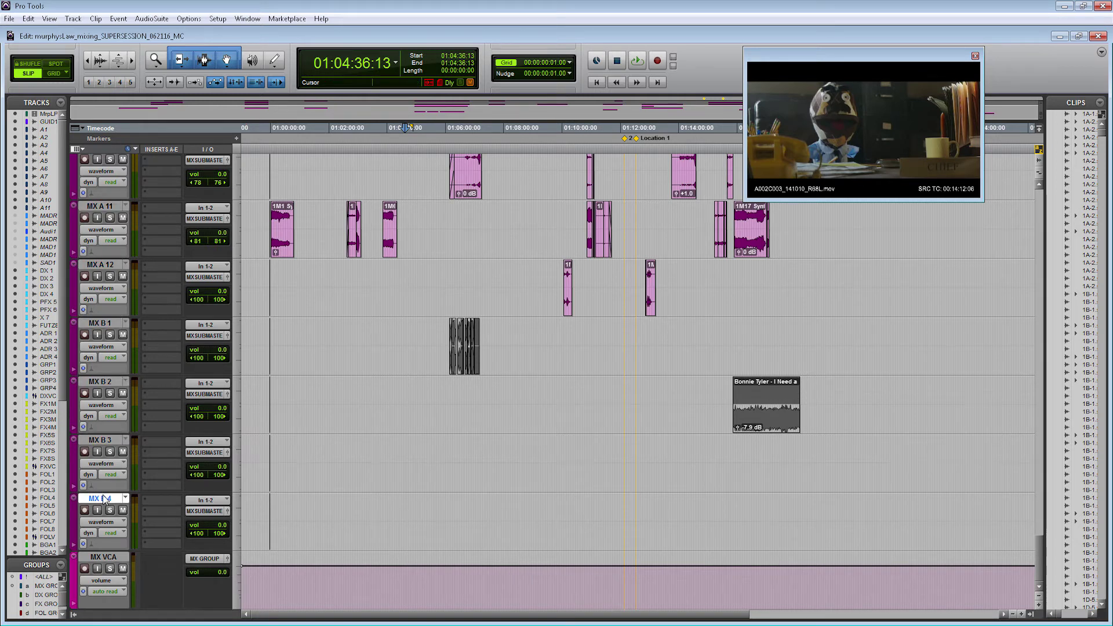
click(96, 557)
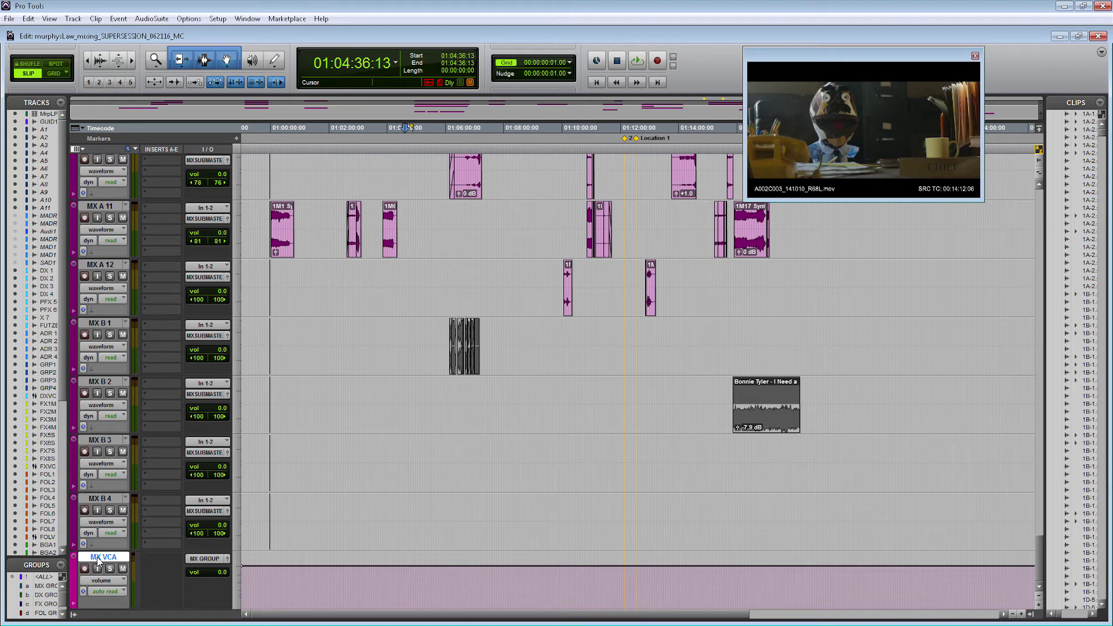
Create 5 new stereo Aux Input tracks from the New Tracks dialog
key(ctrl+shift+n)
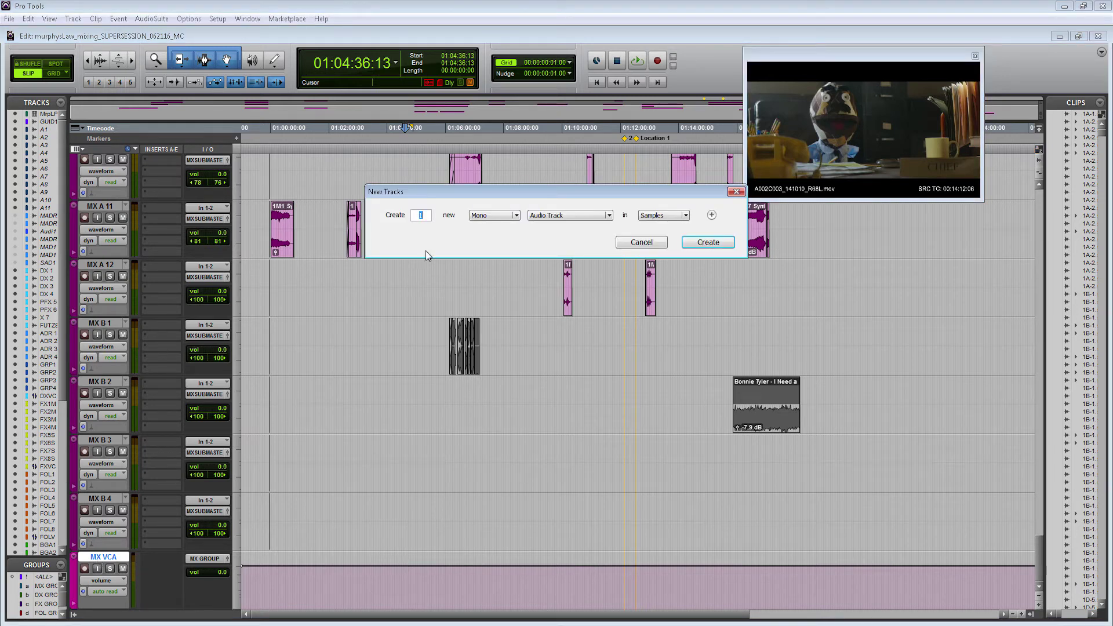
click(486, 216)
click(491, 230)
click(568, 215)
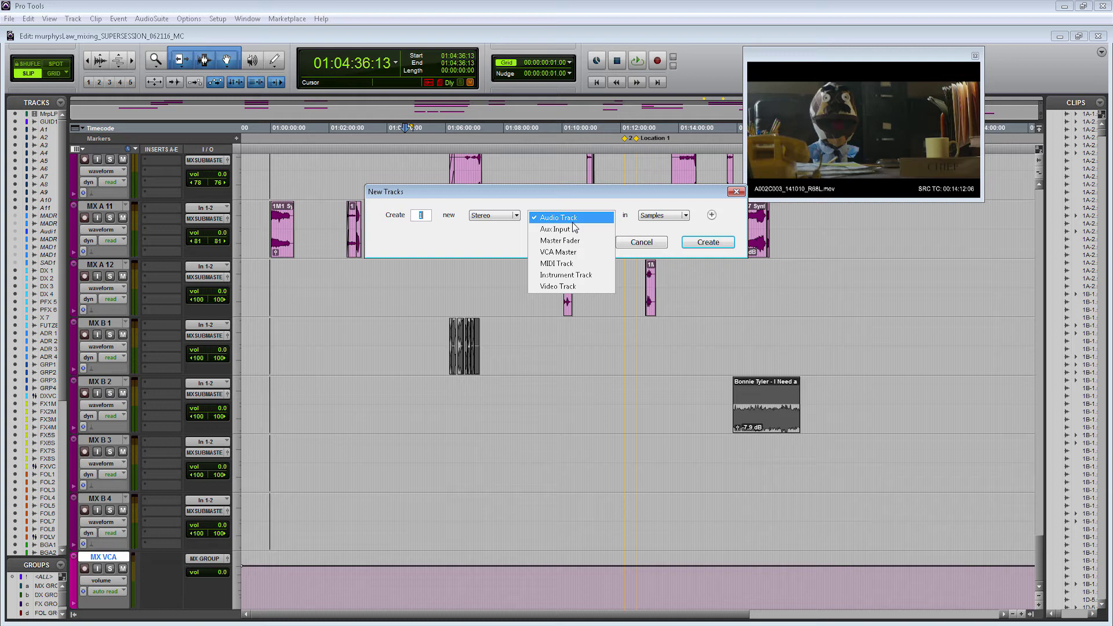
click(574, 229)
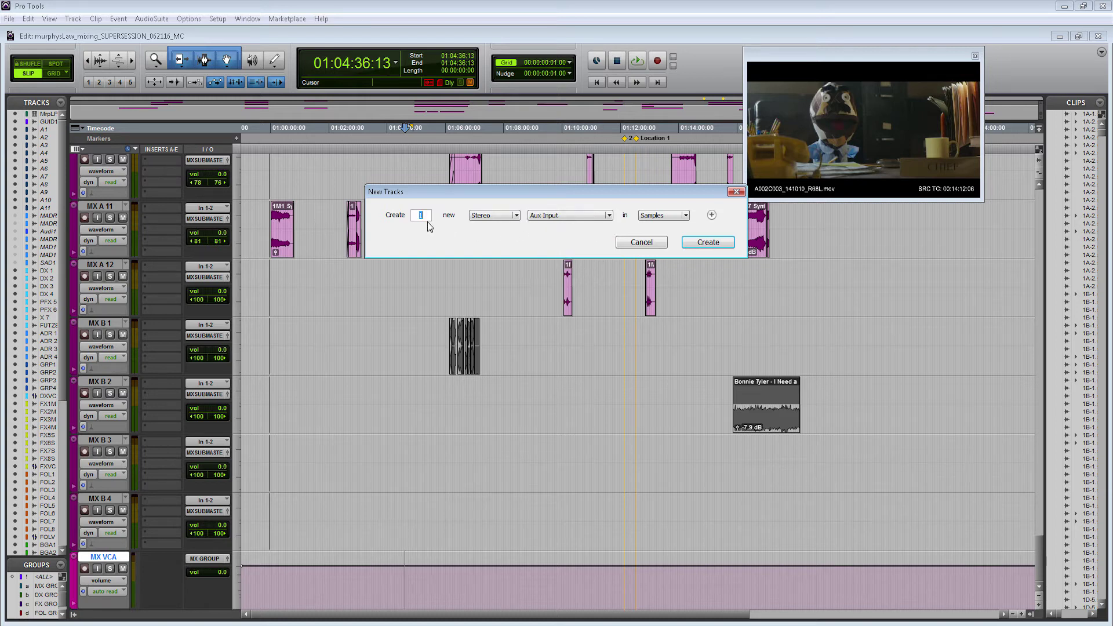
text(5)
click(705, 242)
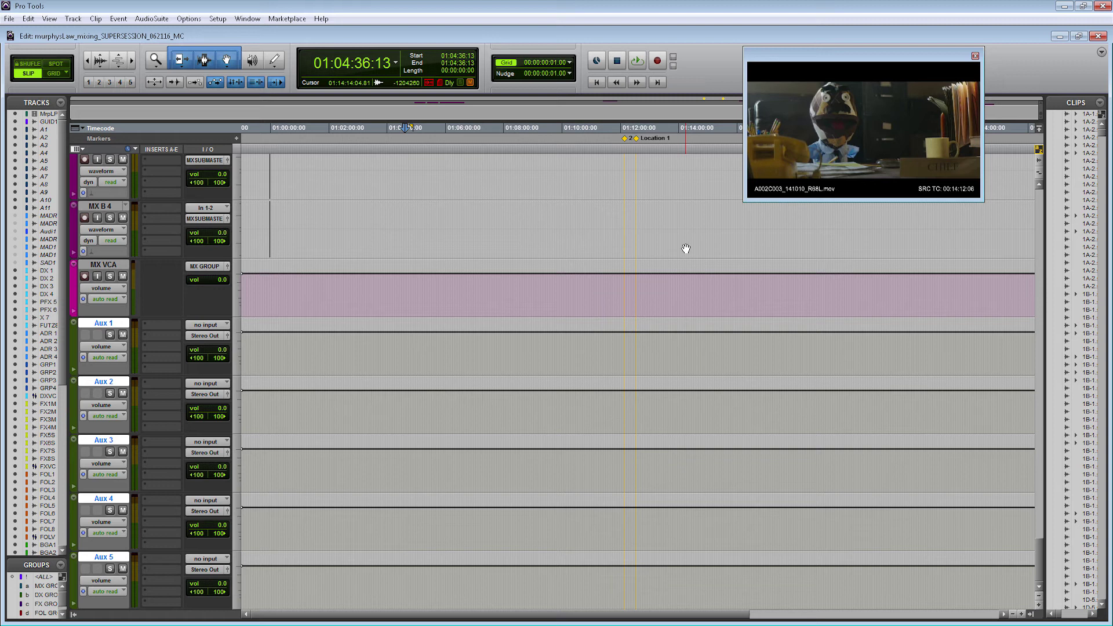
Rename the Aux 1 track to DX SUB
click(114, 267)
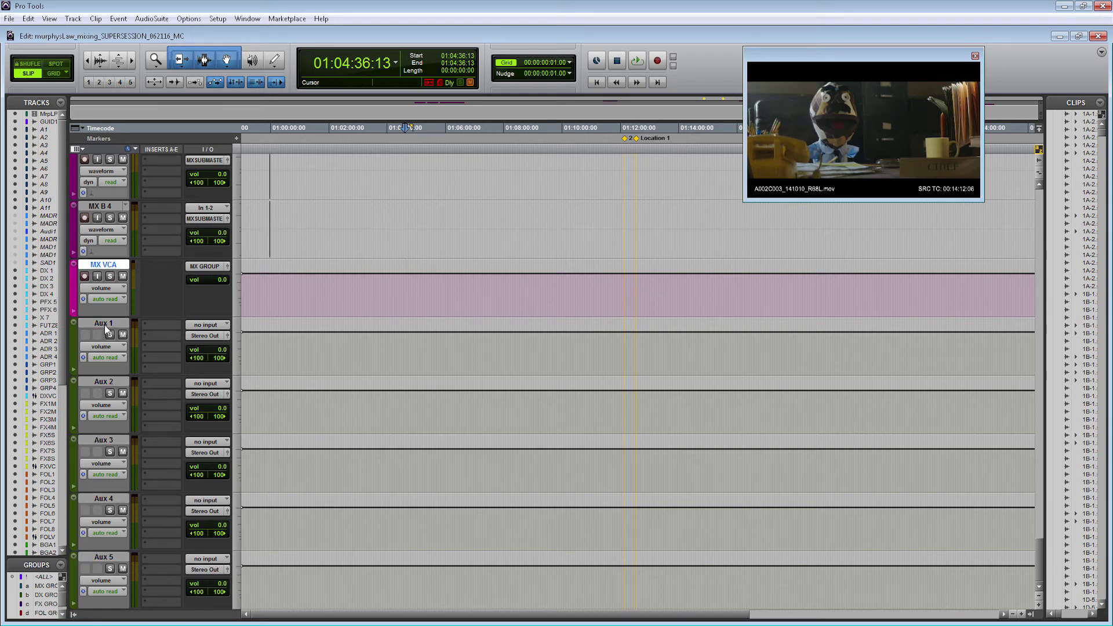
double_click(104, 324)
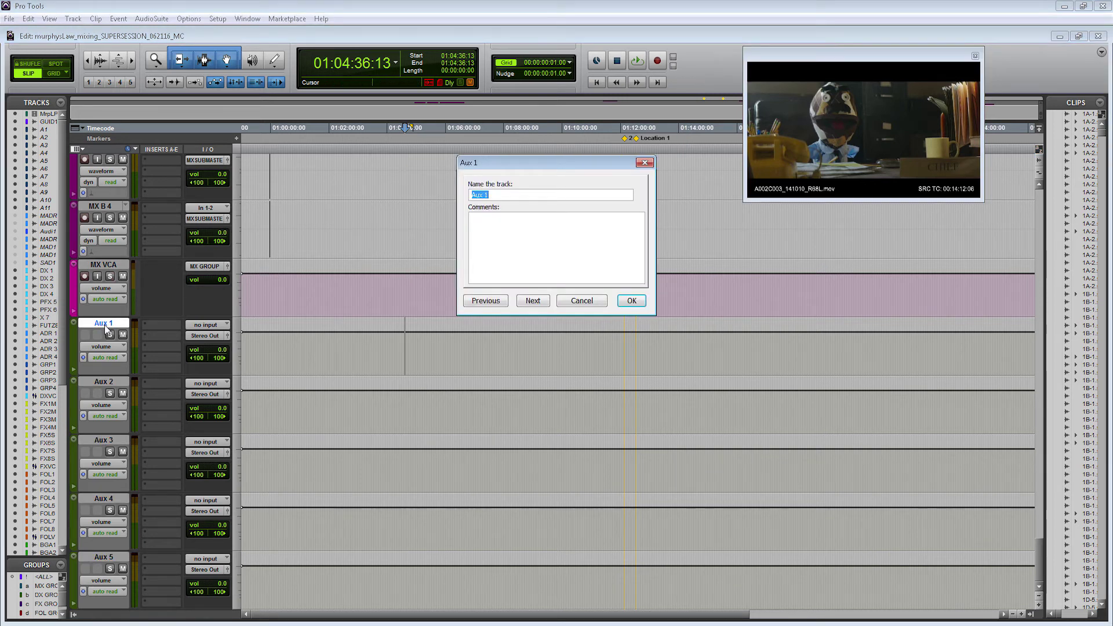
text(DX SUB)
key(Return)
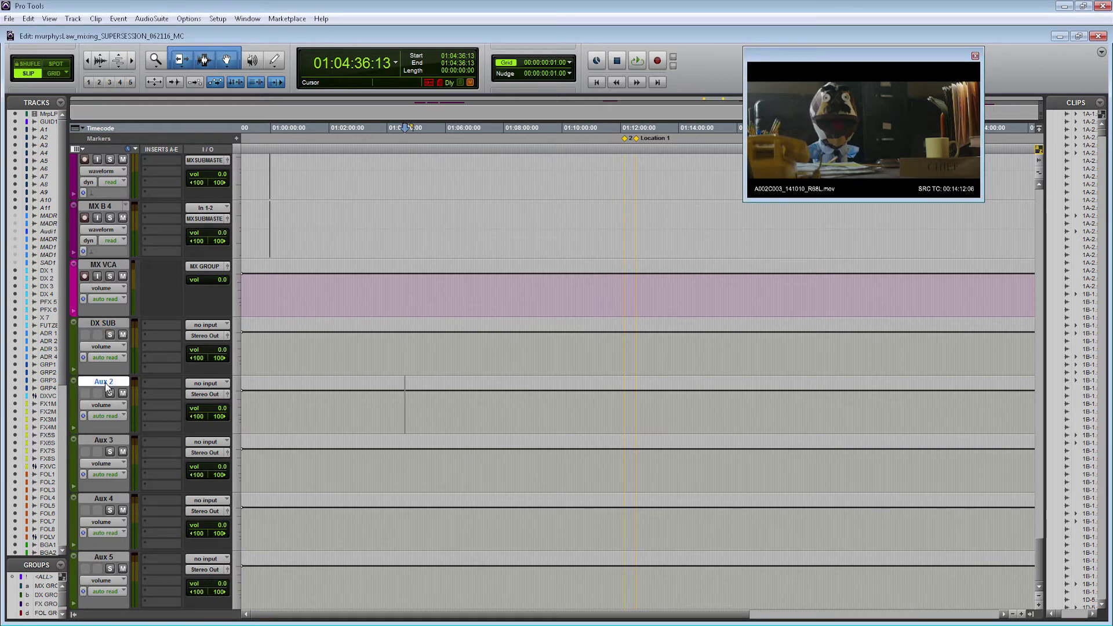
Rename Aux 2–5 to FX SUB, FOL SUB, BG SUB and MX SUB, then select all five
double_click(105, 382)
text(FX SUB)
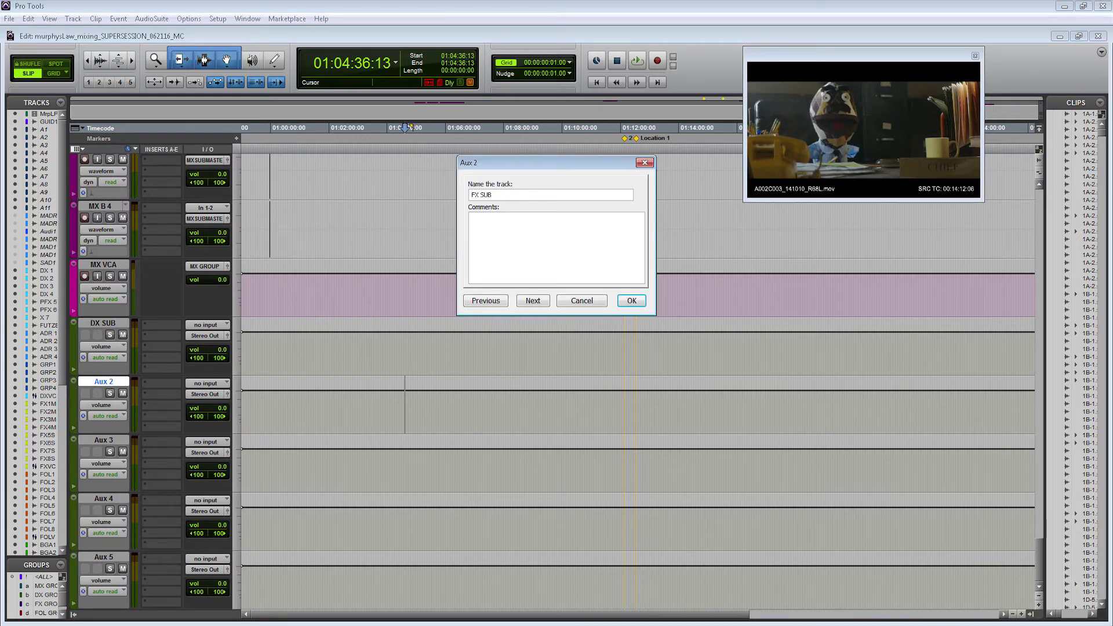
click(531, 301)
text(FOL SUB)
click(539, 305)
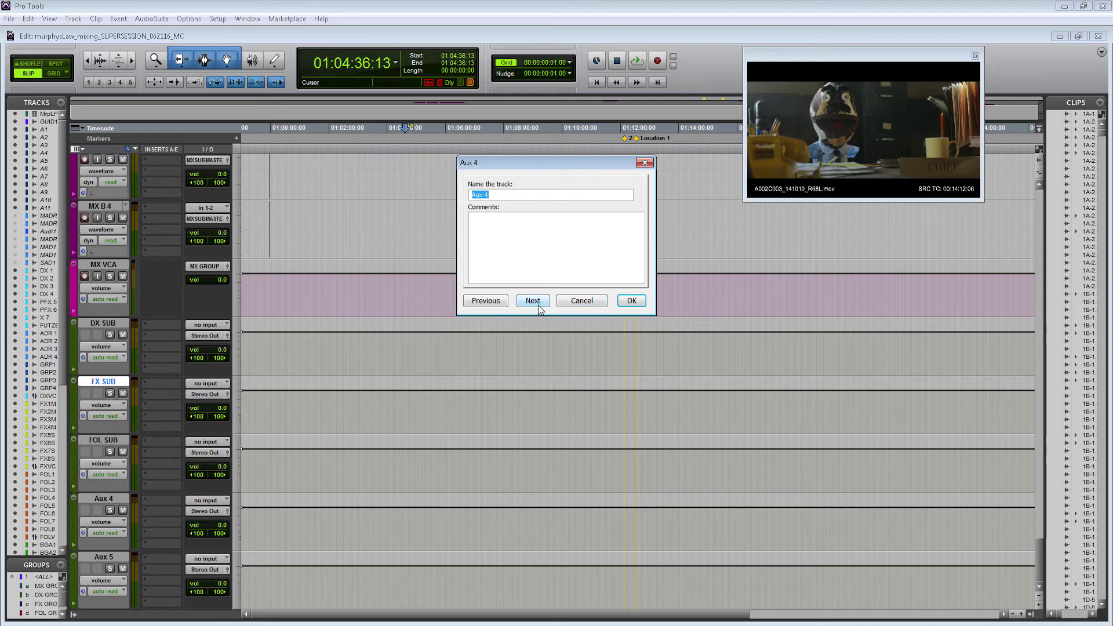
text(BG SUB)
click(537, 298)
text(MX SUB)
key(Return)
click(104, 323)
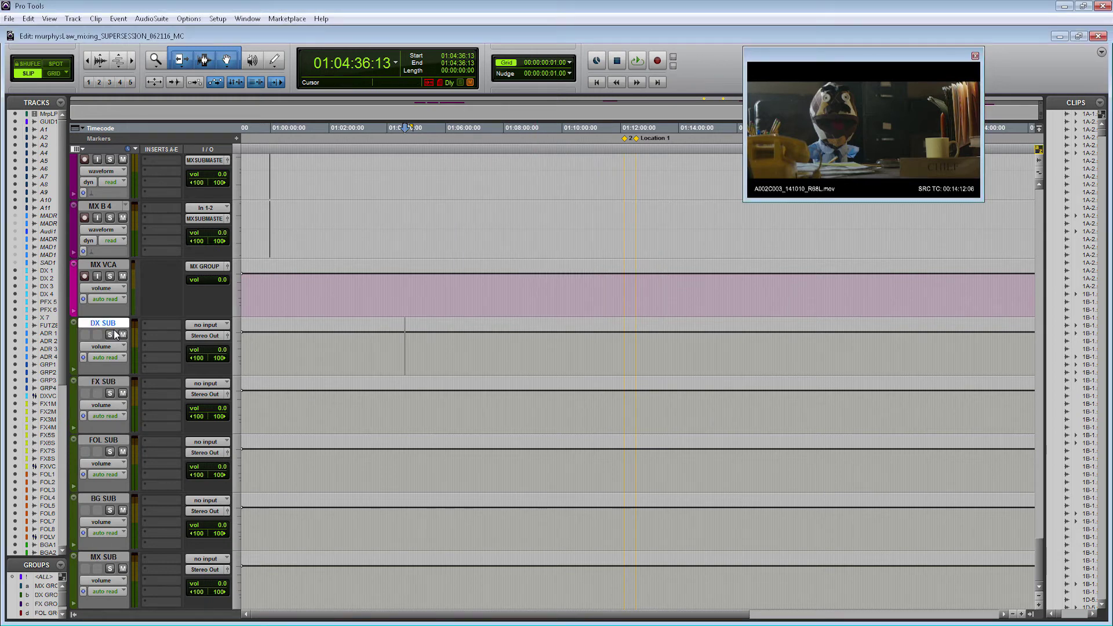
shift+click(112, 555)
Colour the selected DX SUB through MX SUB tracks teal in the Color Palette
double_click(75, 571)
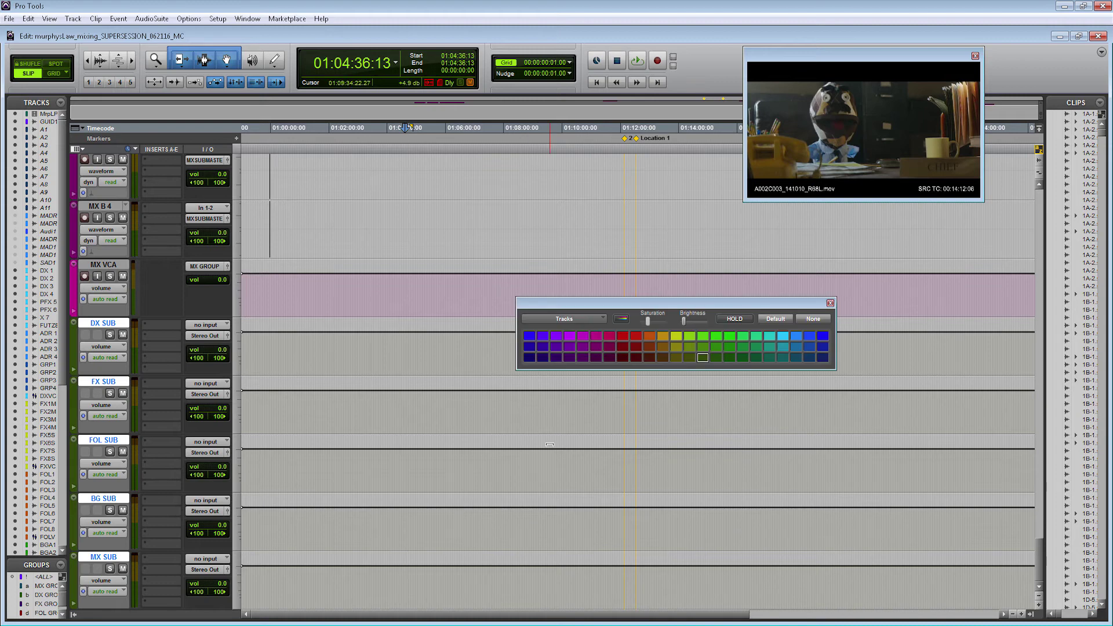
click(780, 337)
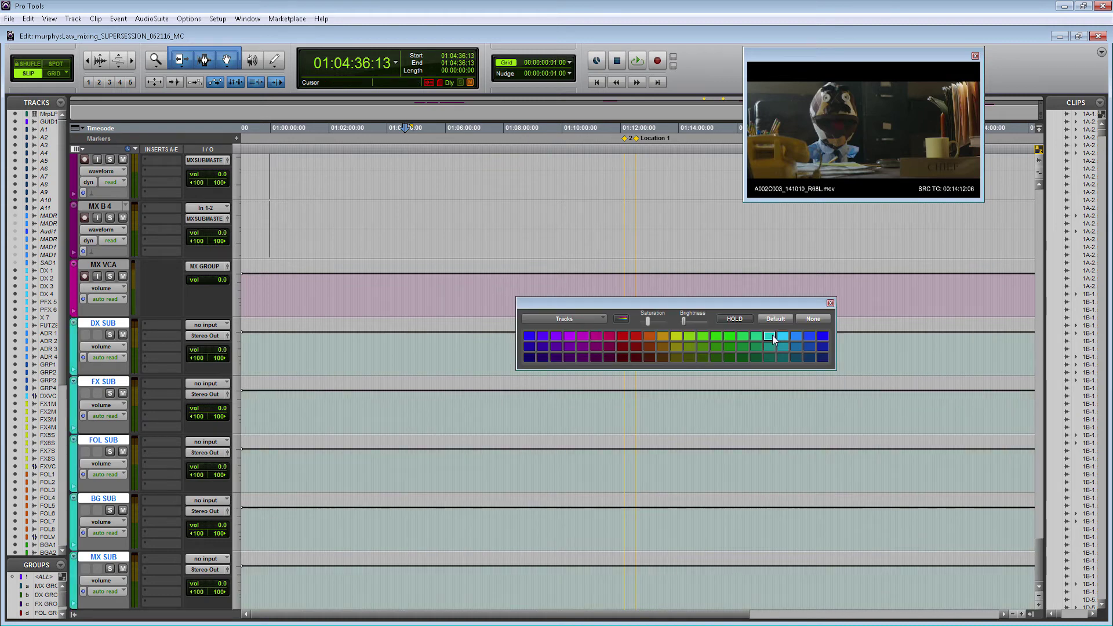
click(830, 303)
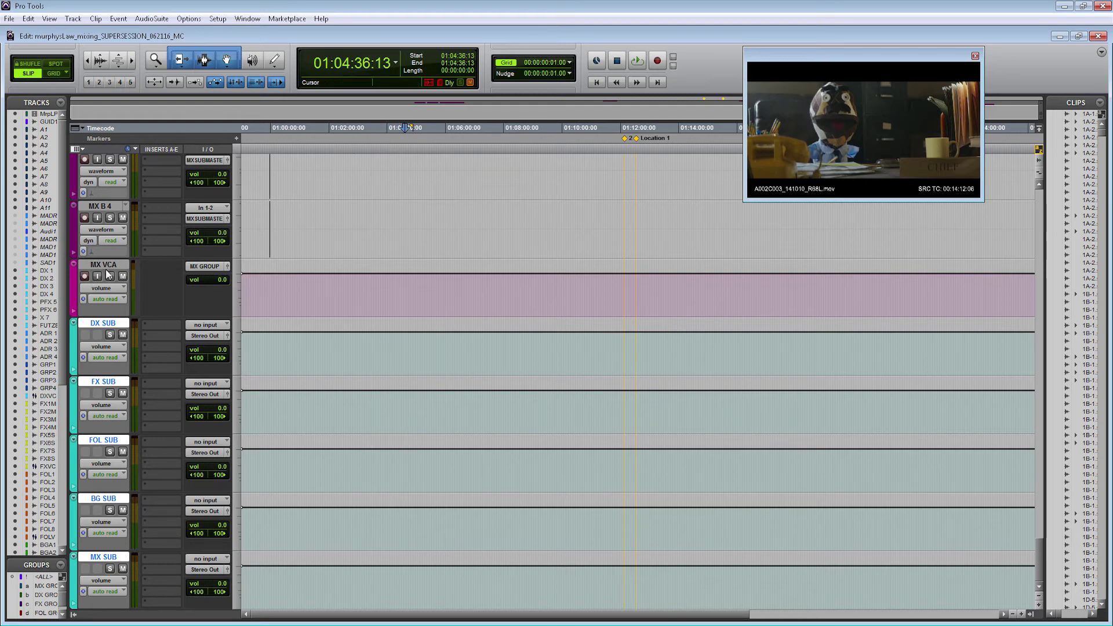
Feed DX SUB and FX SUB from their DX SUB MASTER and FX SUB MASTER buses
click(105, 266)
click(204, 325)
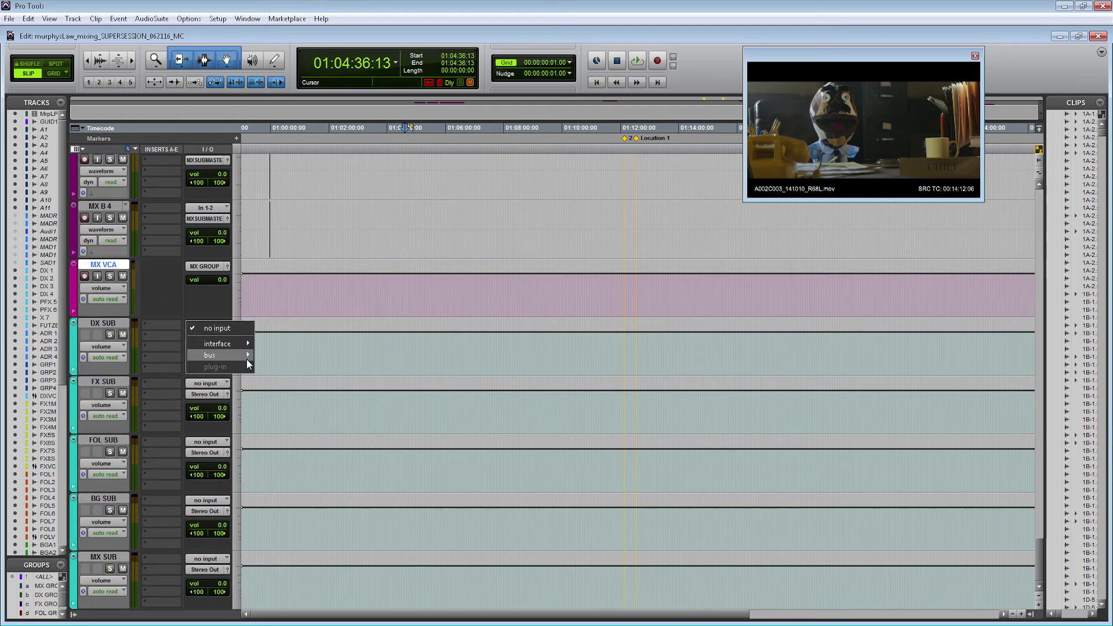
mouse_move(245, 357)
mouse_move(304, 355)
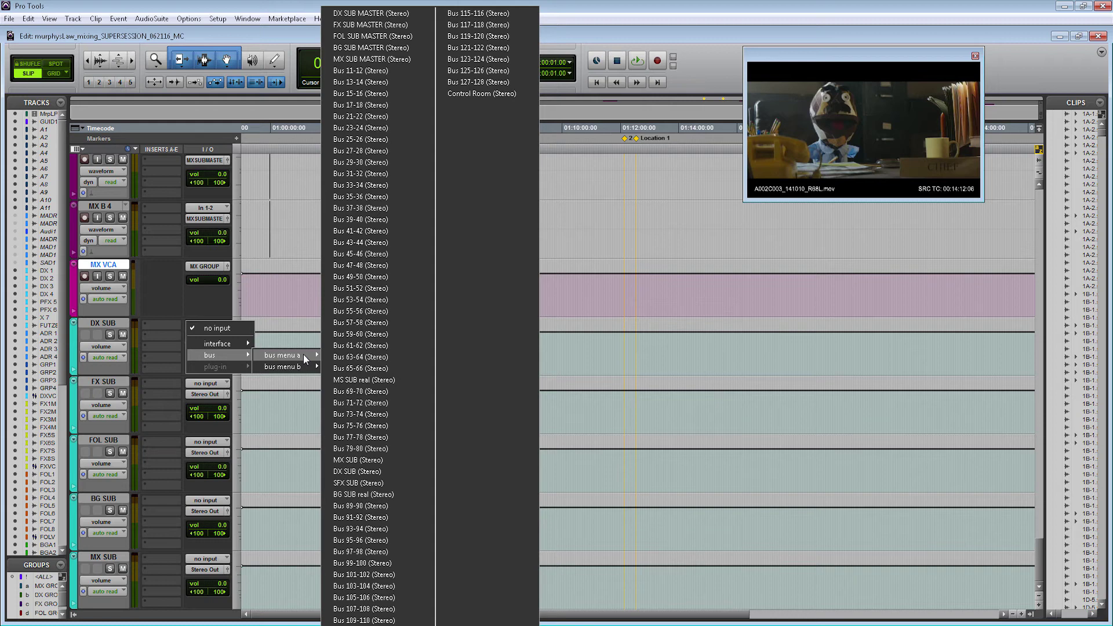
click(371, 17)
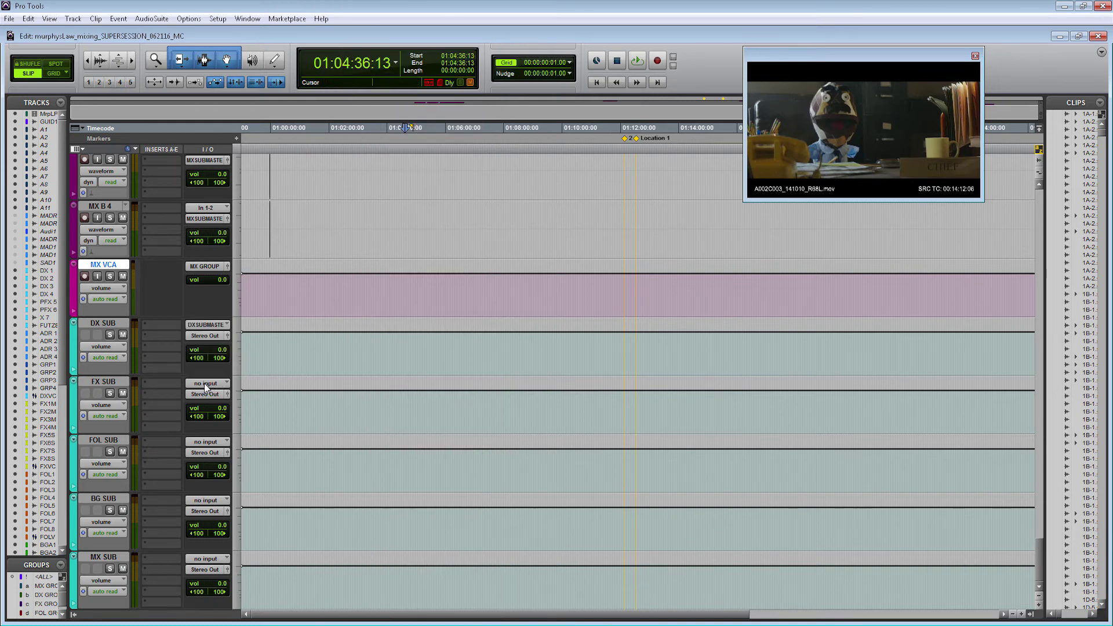
click(205, 383)
mouse_move(247, 413)
mouse_move(308, 411)
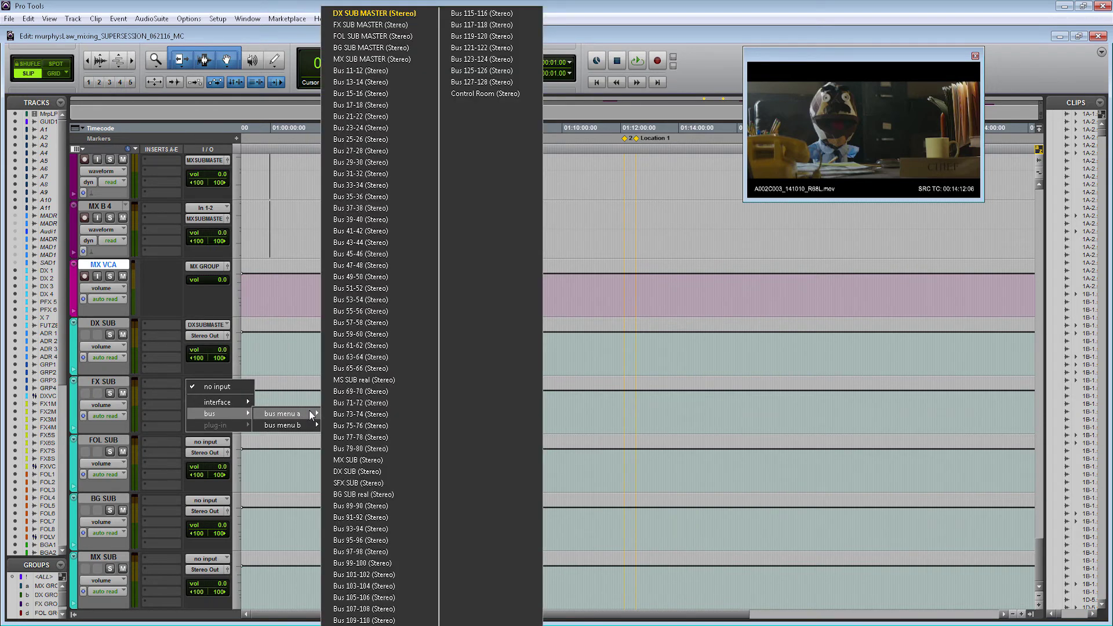
click(335, 29)
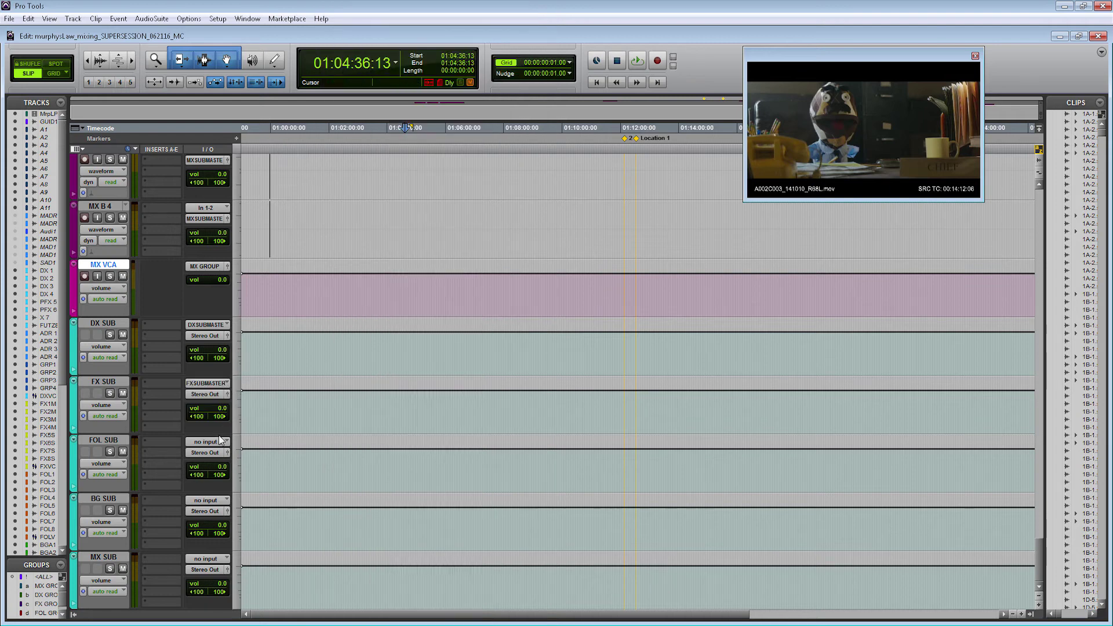
Feed FOL SUB, BG SUB and MX SUB from their matching SUB MASTER buses
click(218, 439)
mouse_move(235, 472)
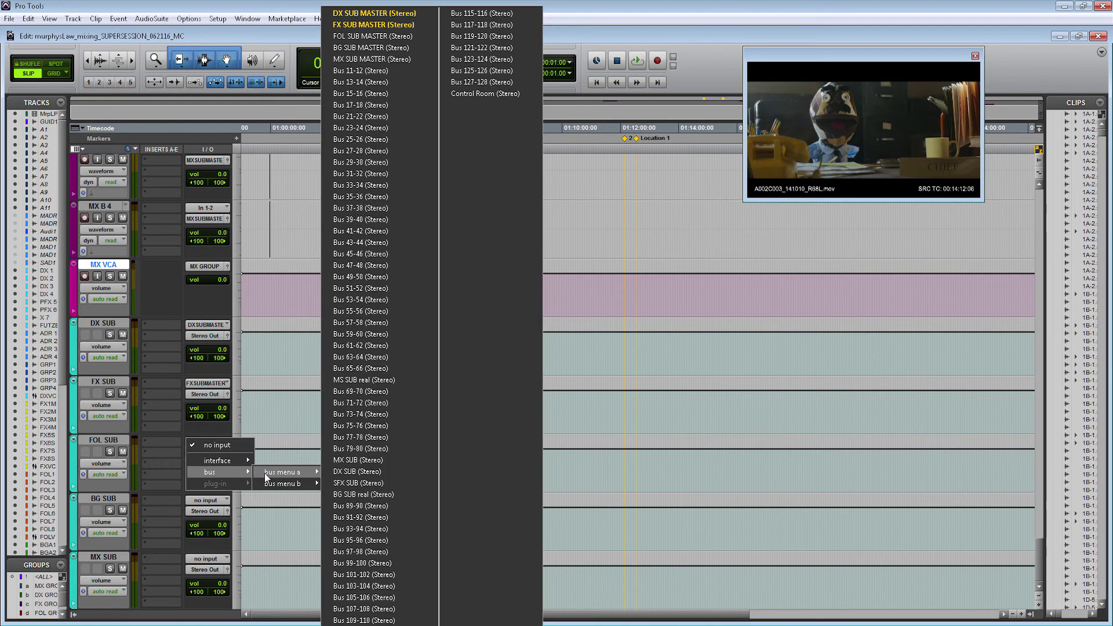
click(367, 37)
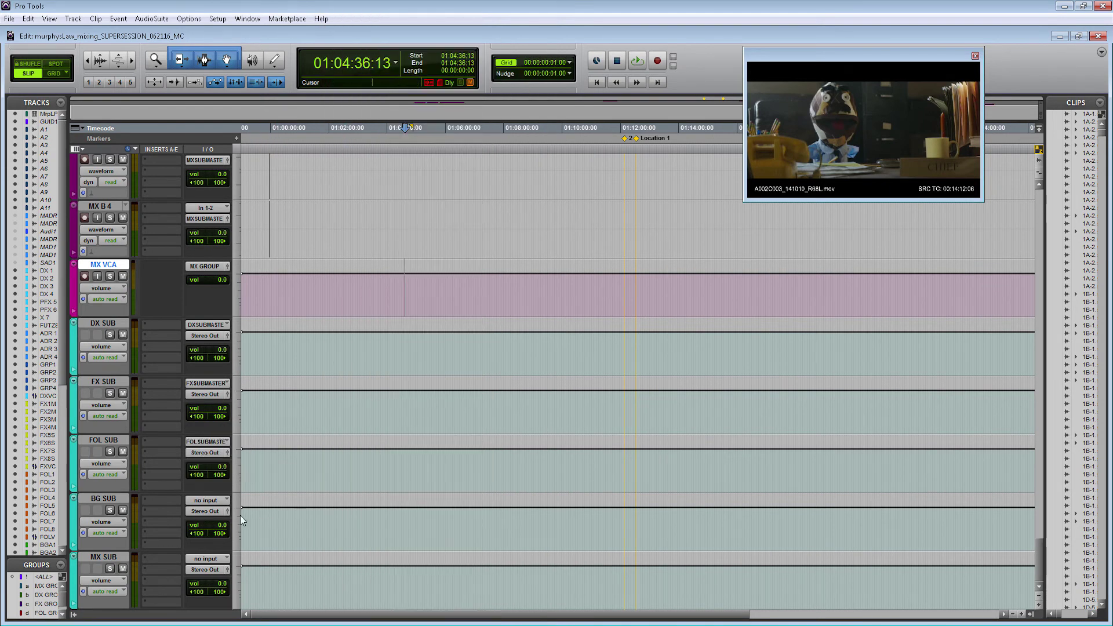
click(212, 500)
mouse_move(238, 529)
mouse_move(289, 526)
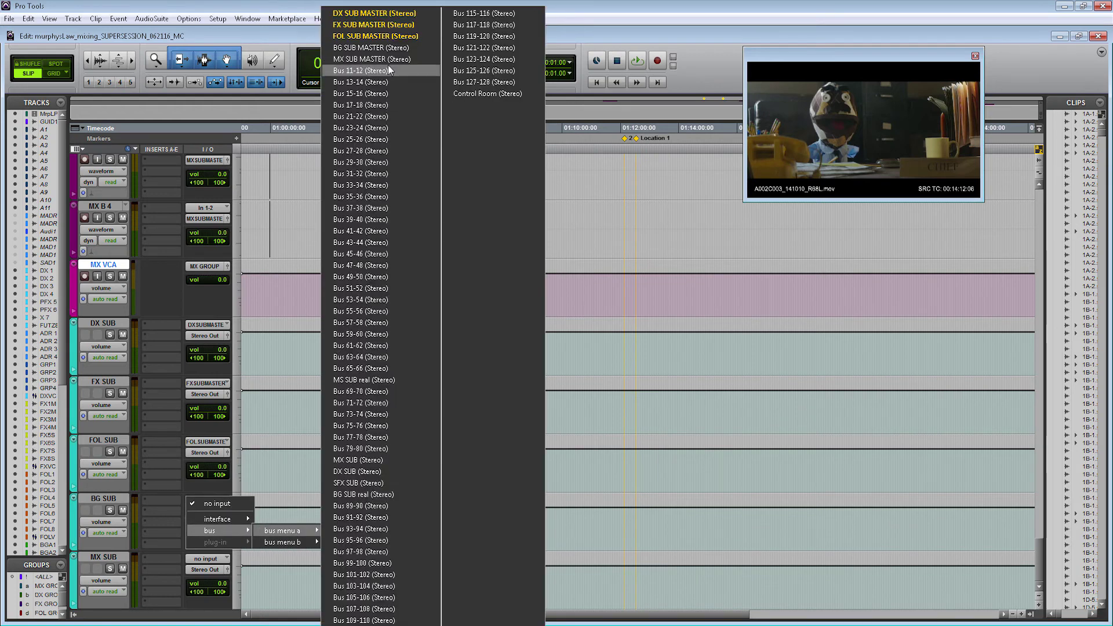
click(371, 46)
click(212, 559)
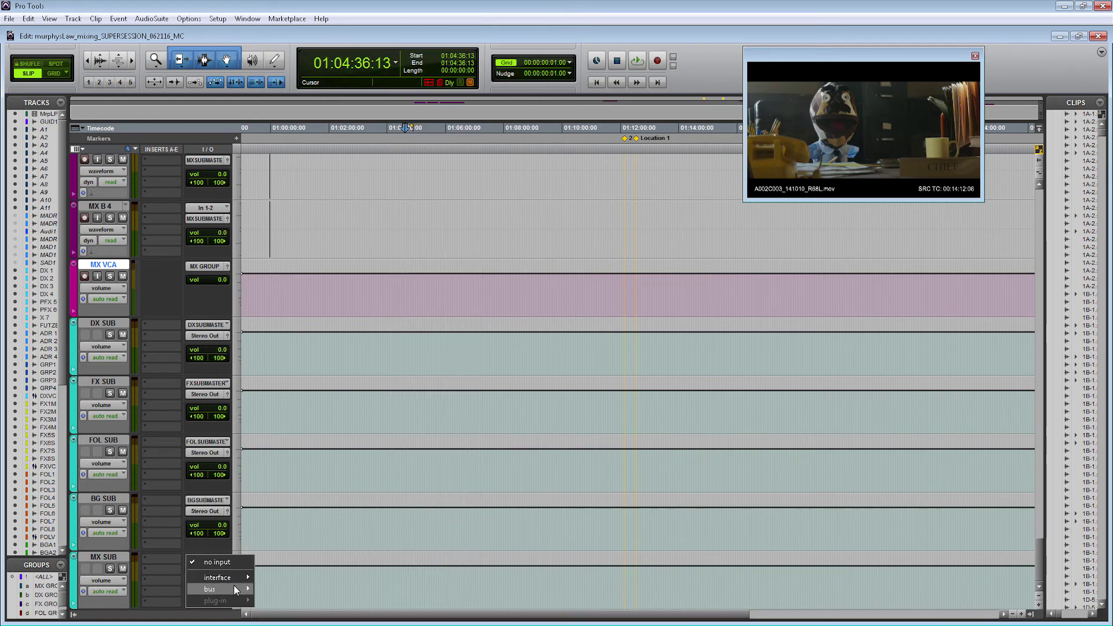
mouse_move(234, 587)
mouse_move(290, 587)
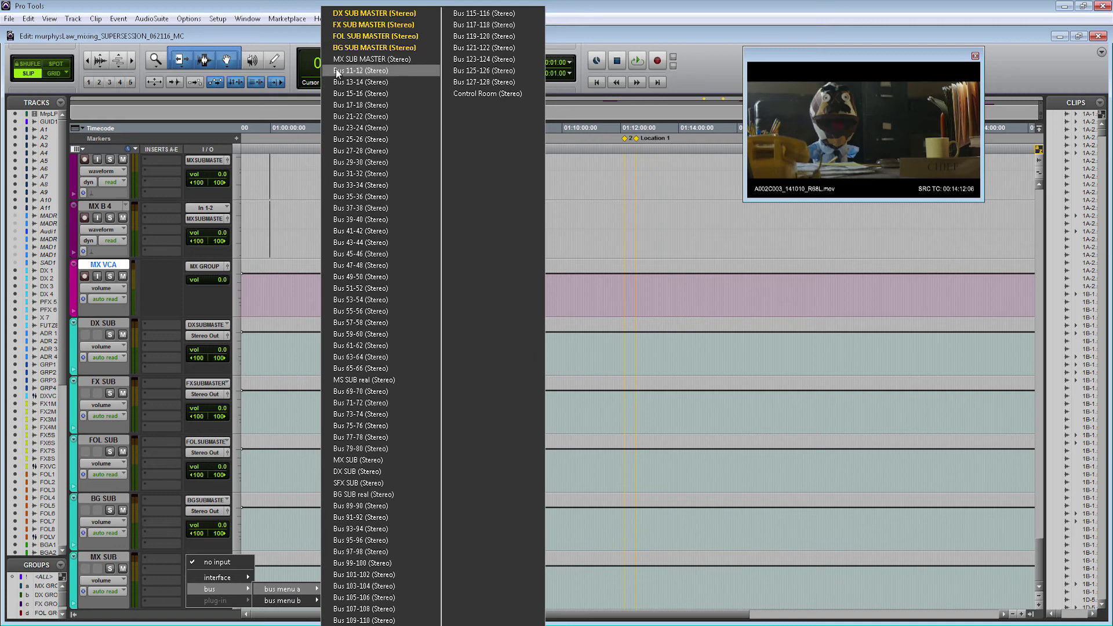
click(341, 63)
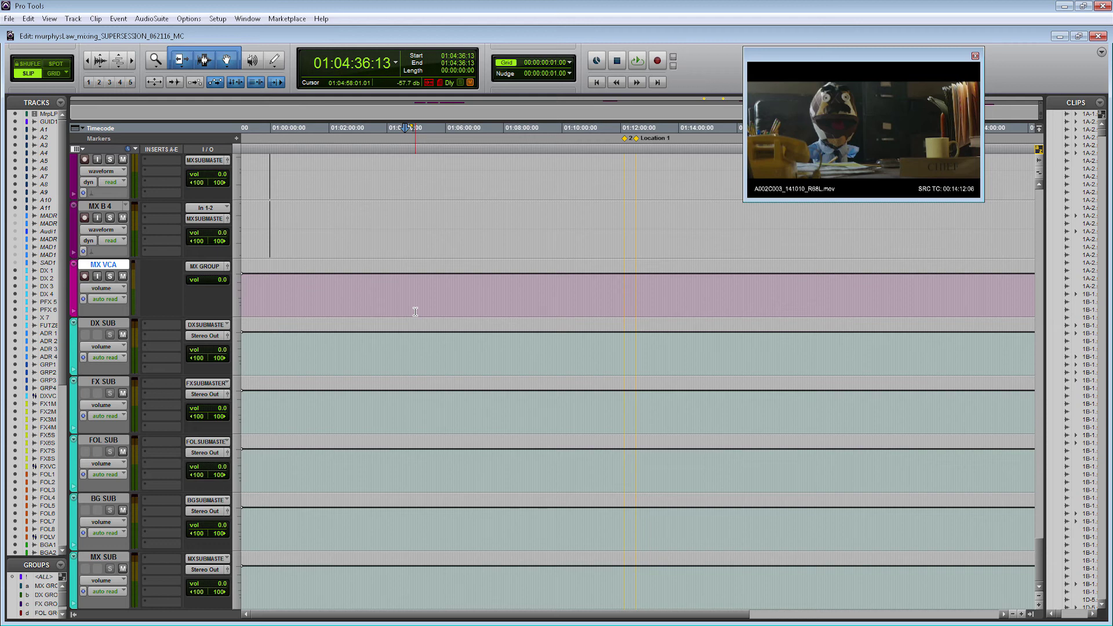
scroll(415, 311, down, 2)
click(356, 299)
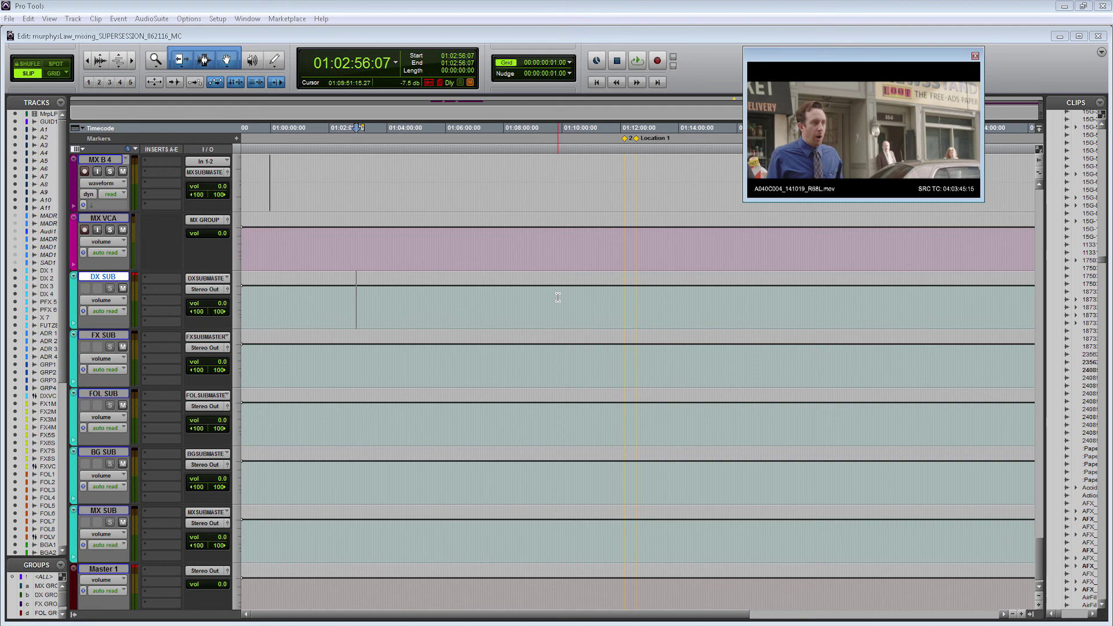
scroll(522, 296, up, 10)
click(408, 293)
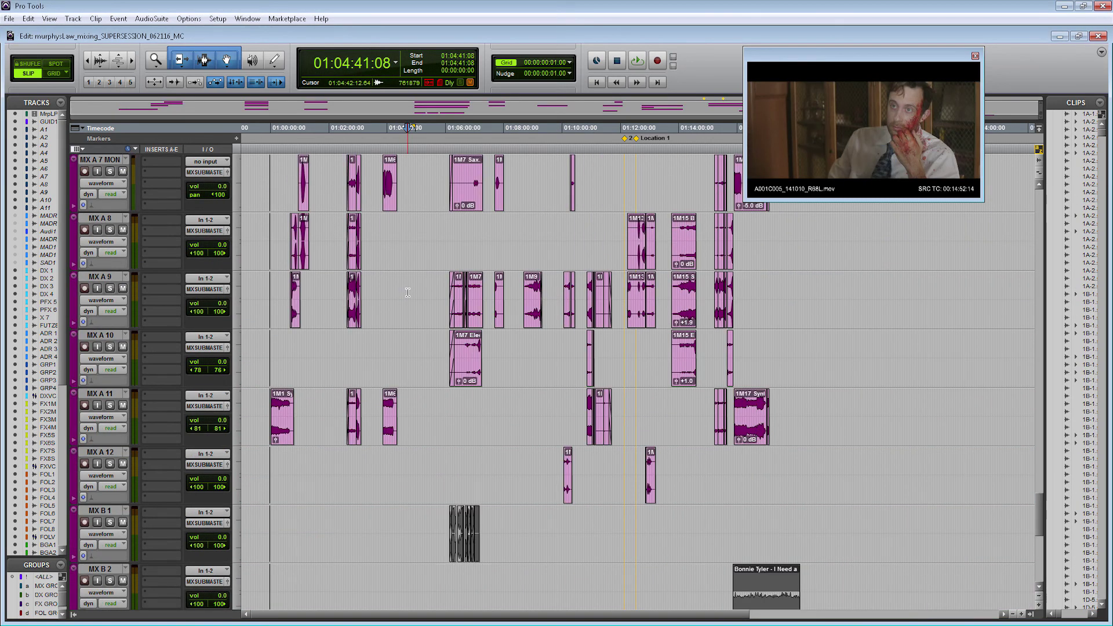
click(388, 344)
key(space)
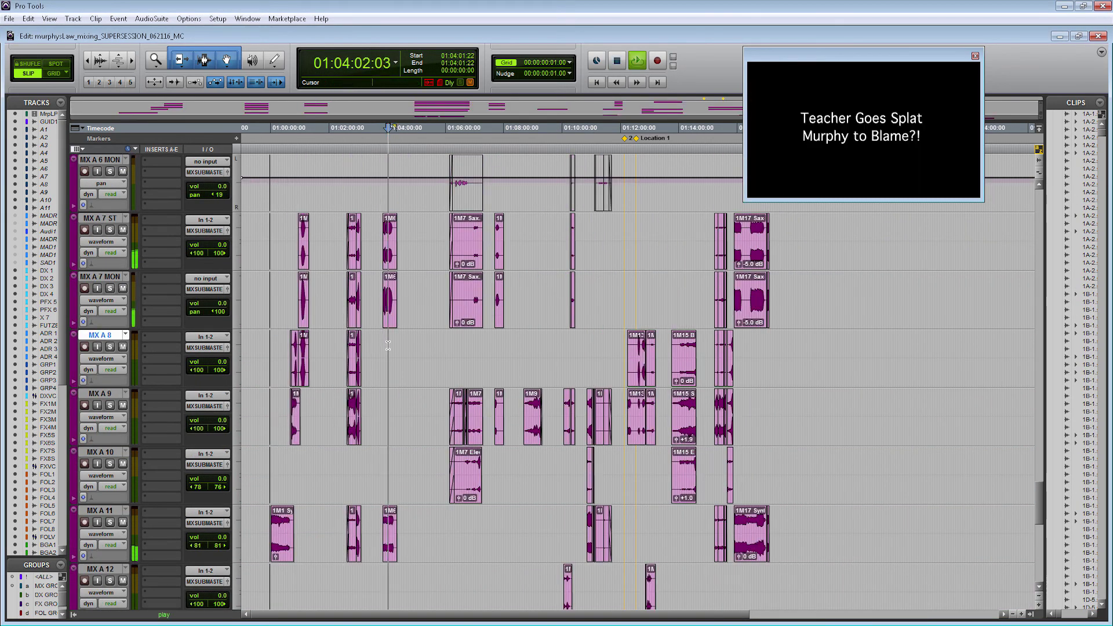
scroll(394, 346, down, 6)
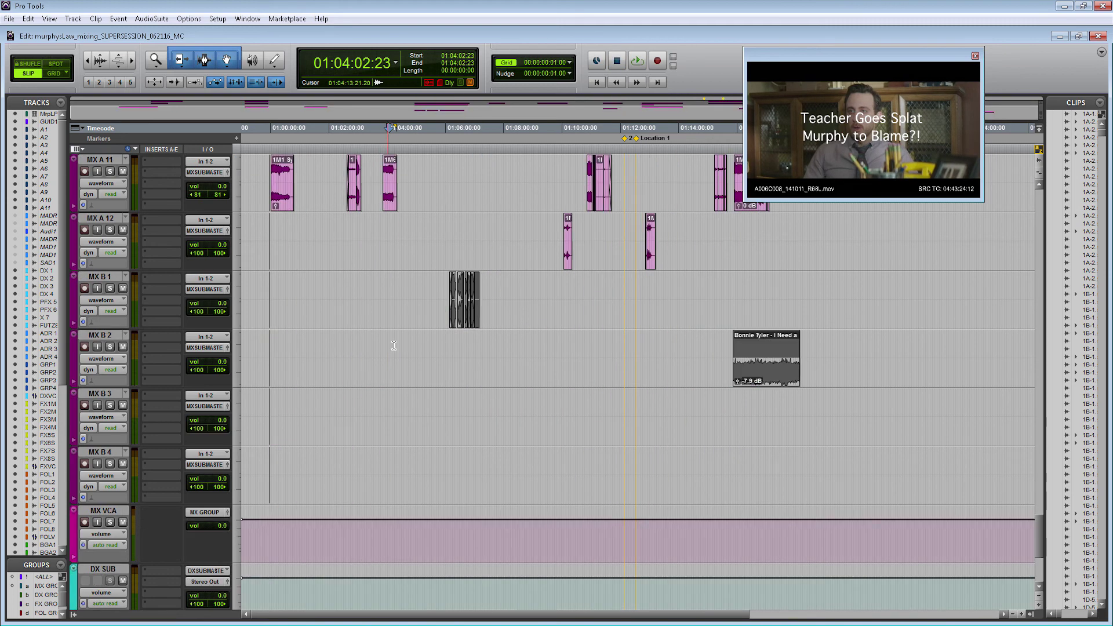
scroll(394, 346, down, 5)
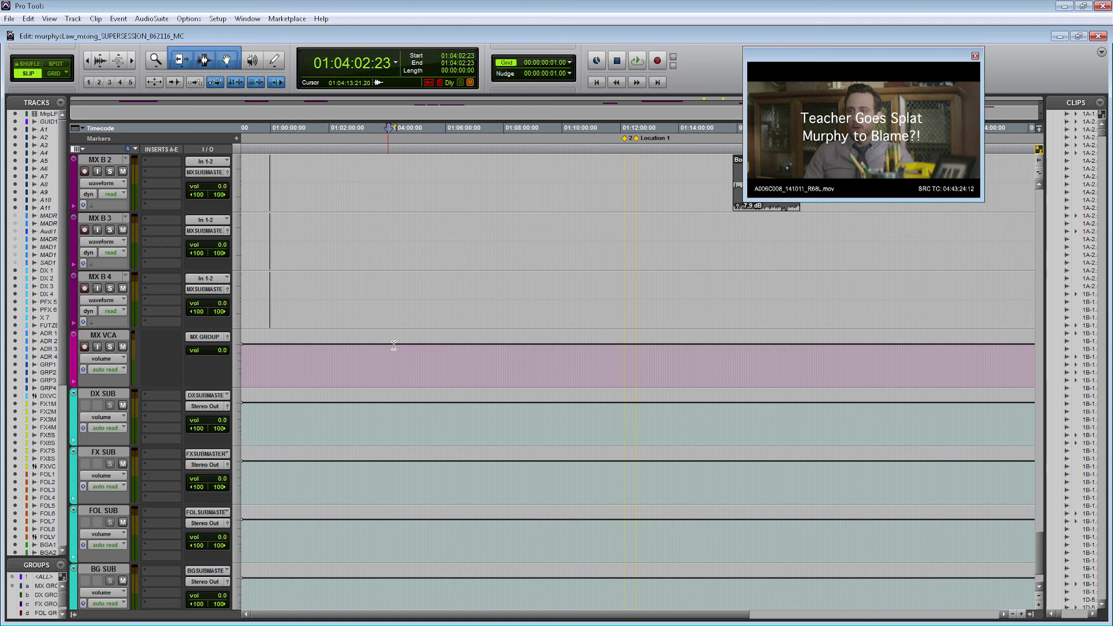
key(space)
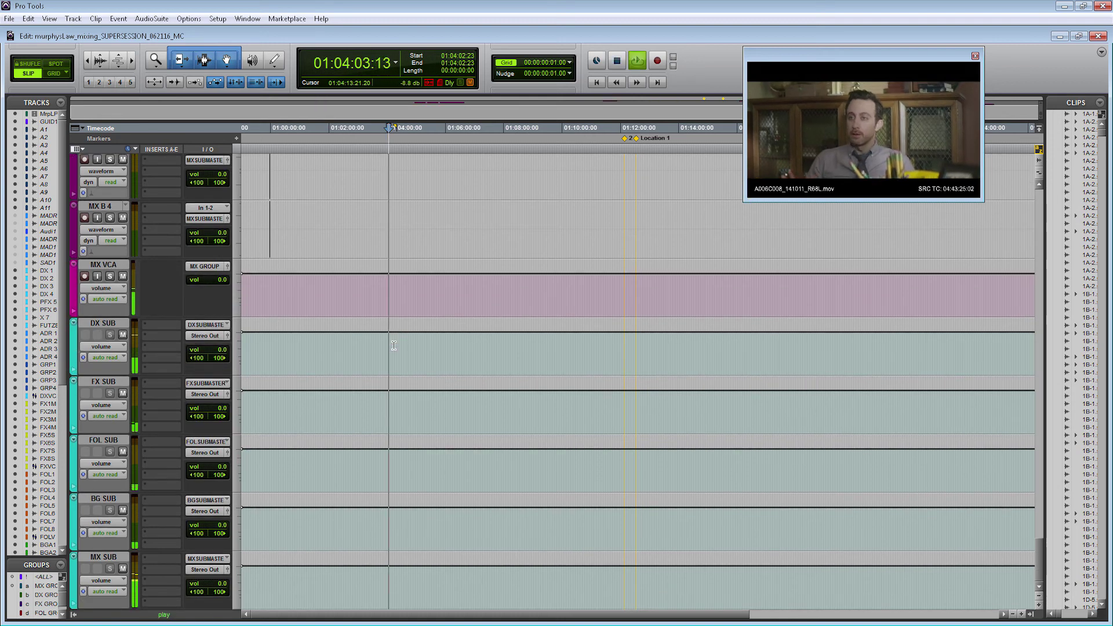
key(space)
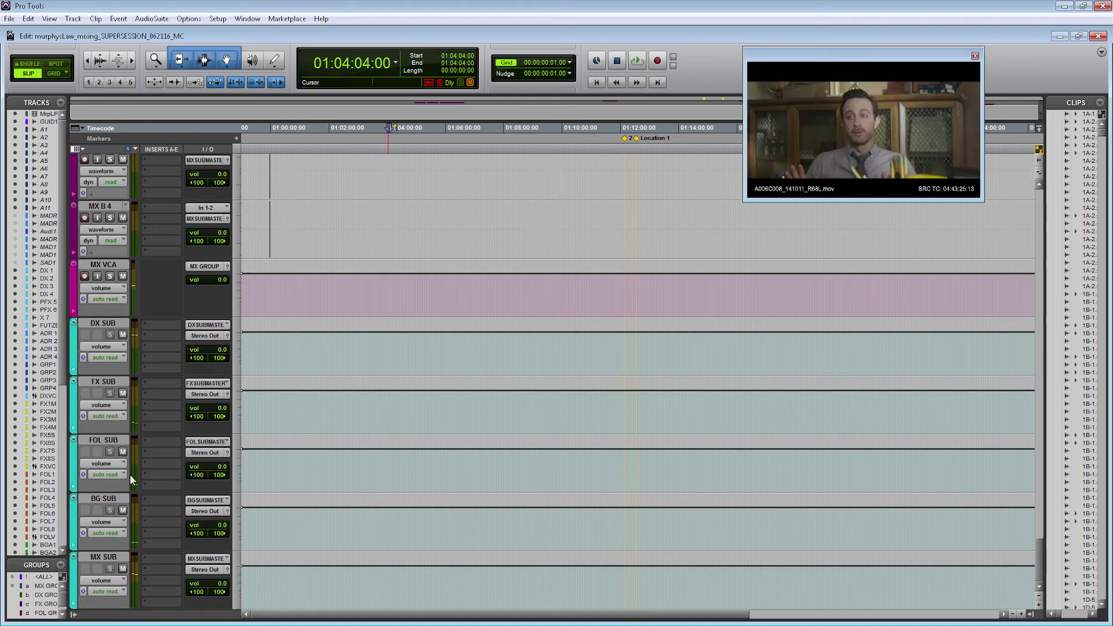
key(space)
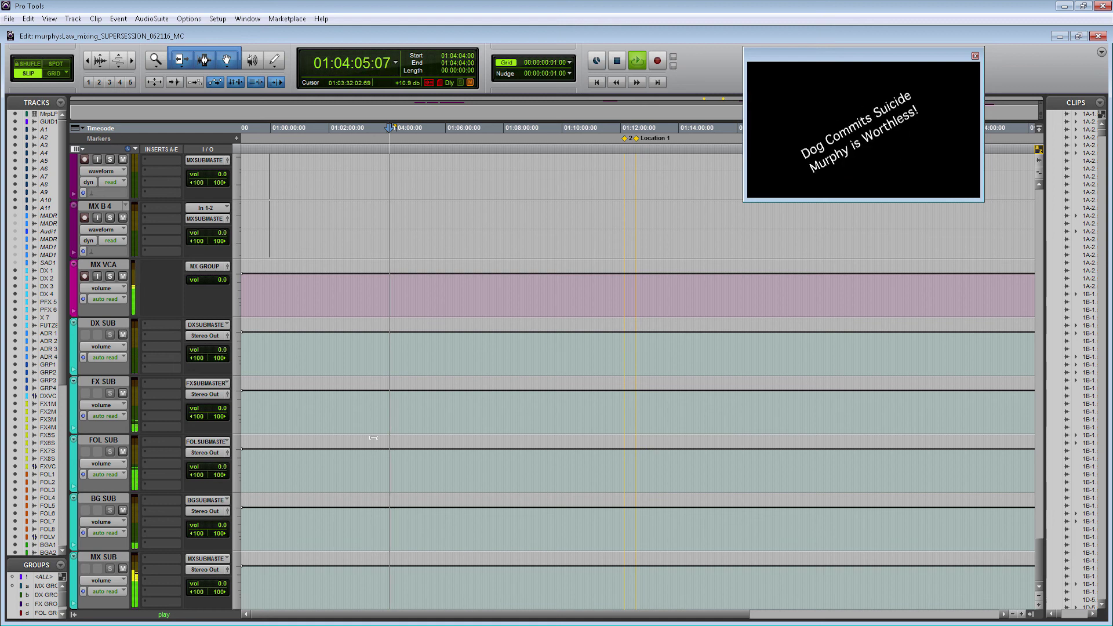
key(space)
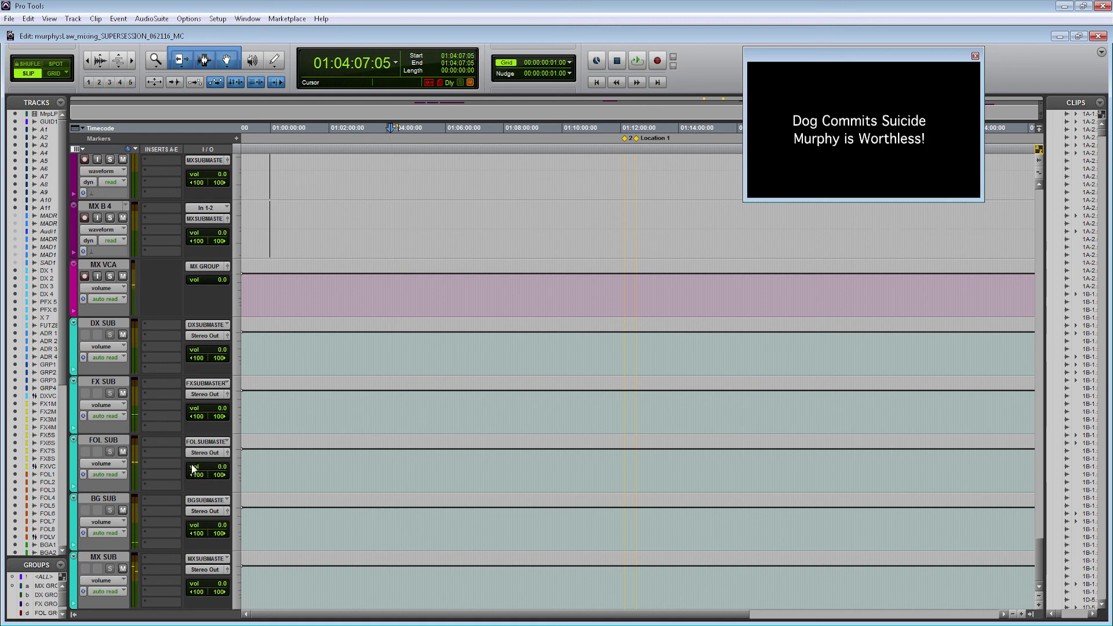
click(356, 482)
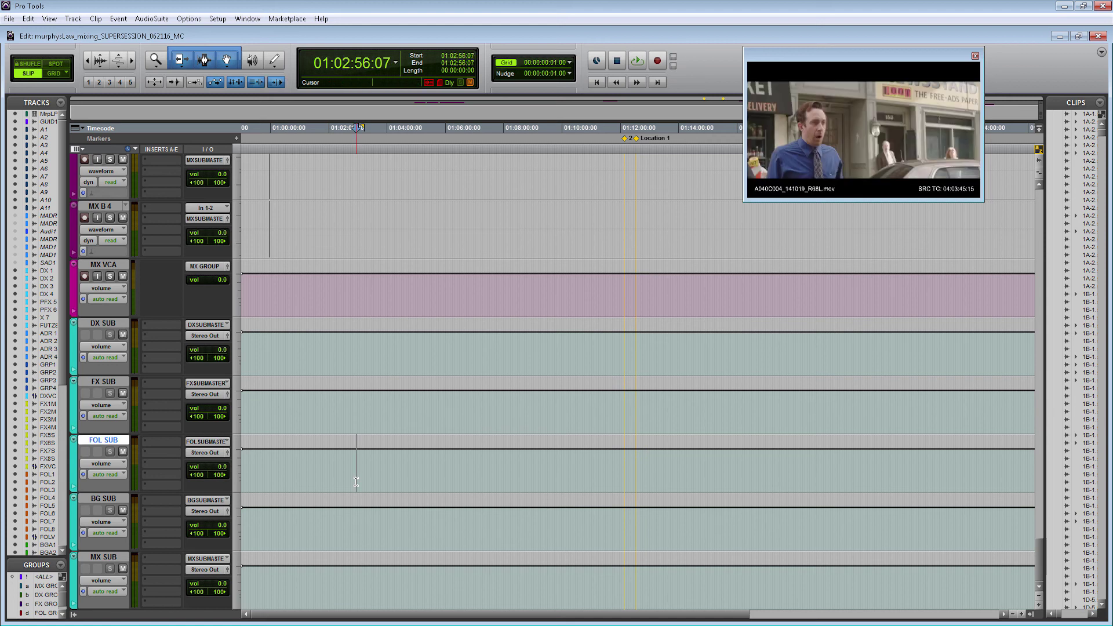
Create a stereo Master Fader track, Master 1, below MX SUB
click(96, 558)
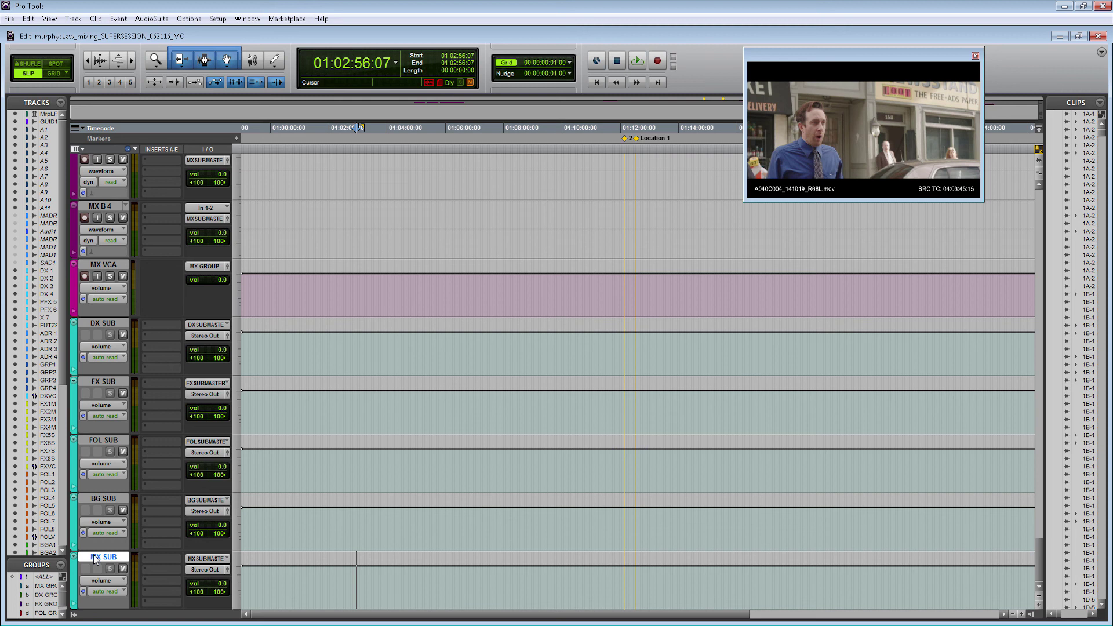
key(ctrl+shift+n)
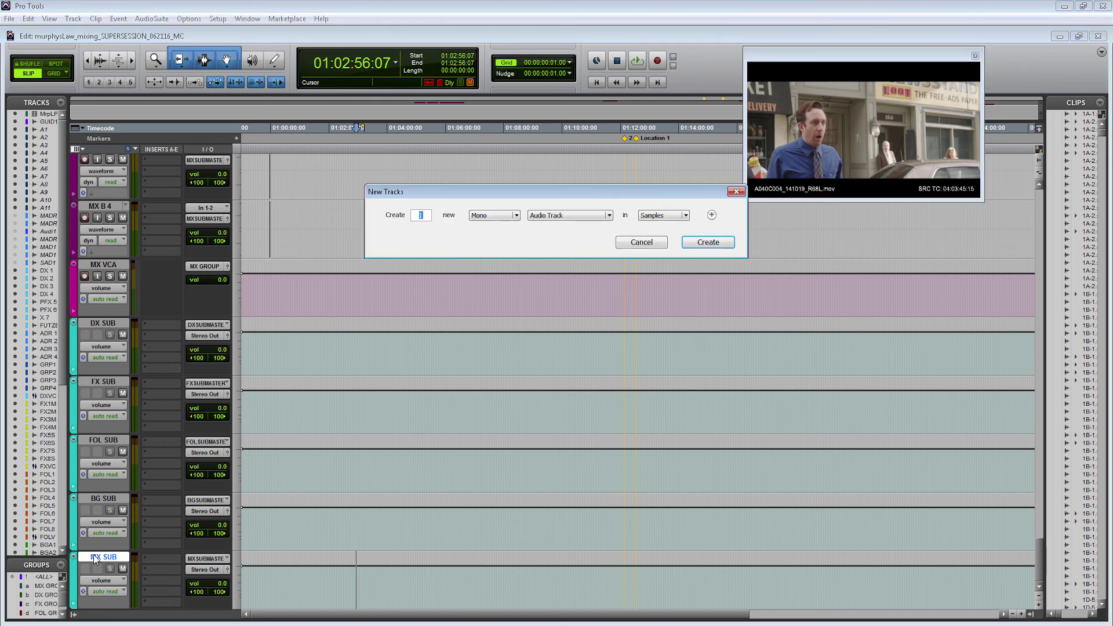
click(495, 216)
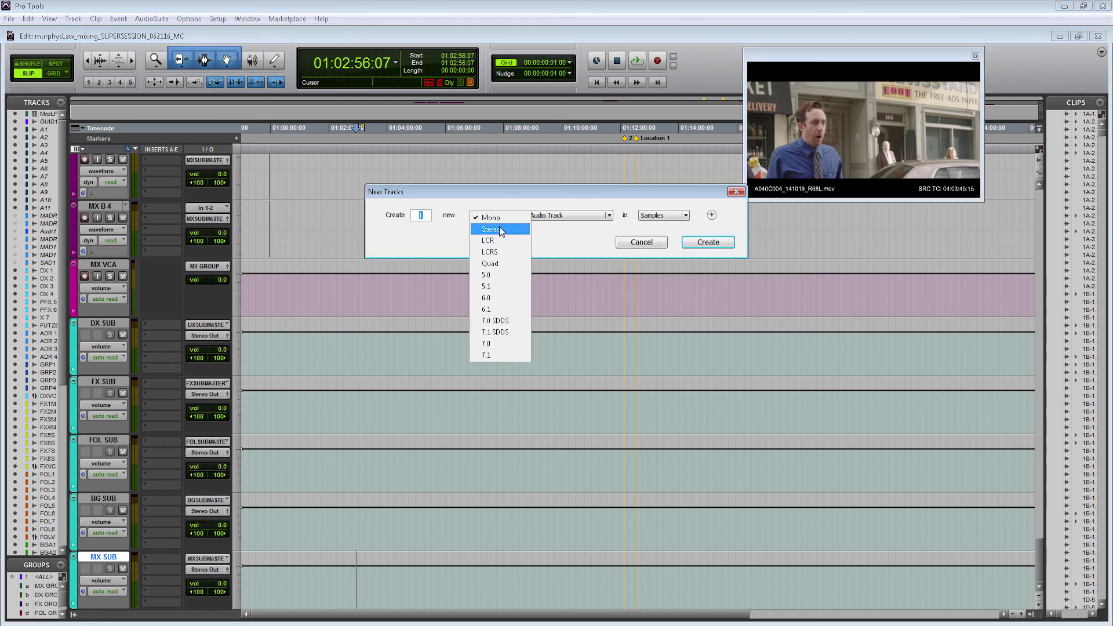
click(493, 233)
click(565, 216)
click(559, 240)
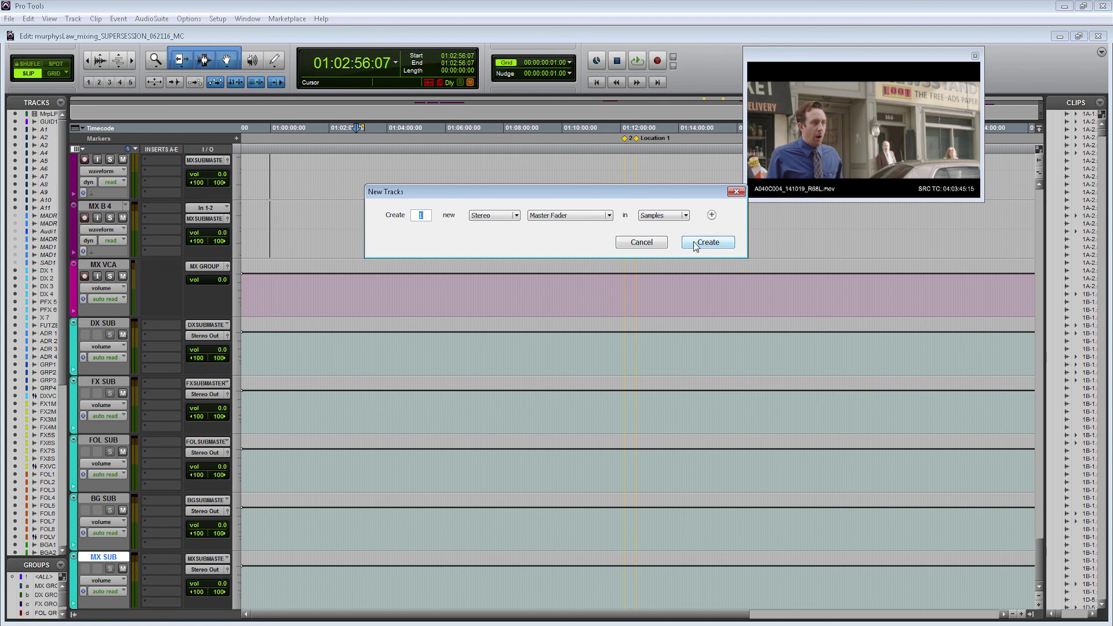
click(708, 242)
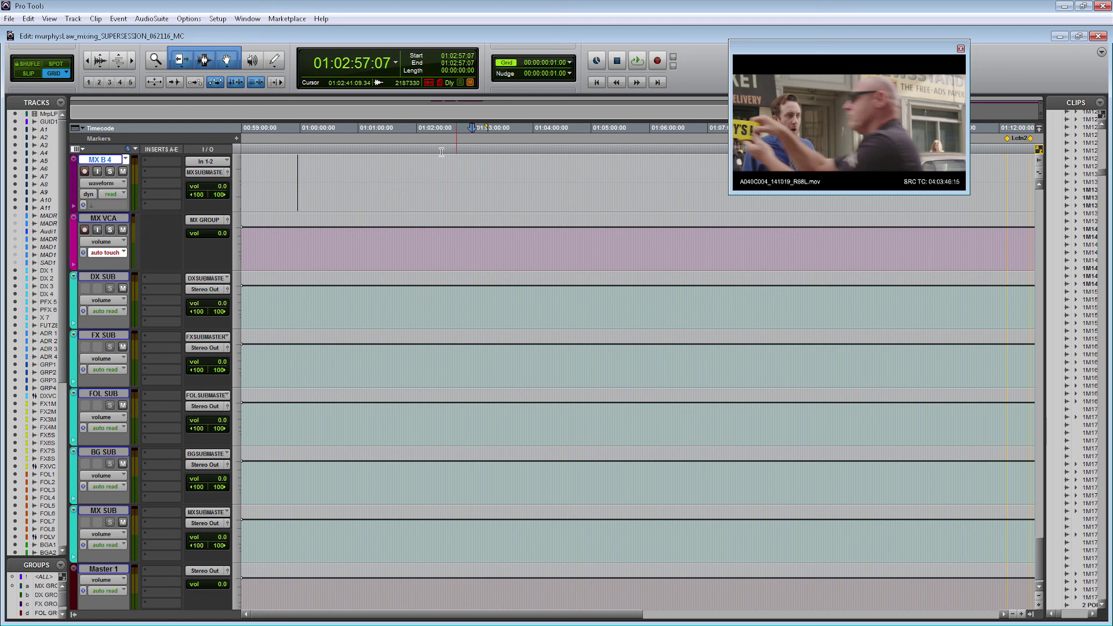
Save the session from the File menu
click(12, 20)
click(23, 81)
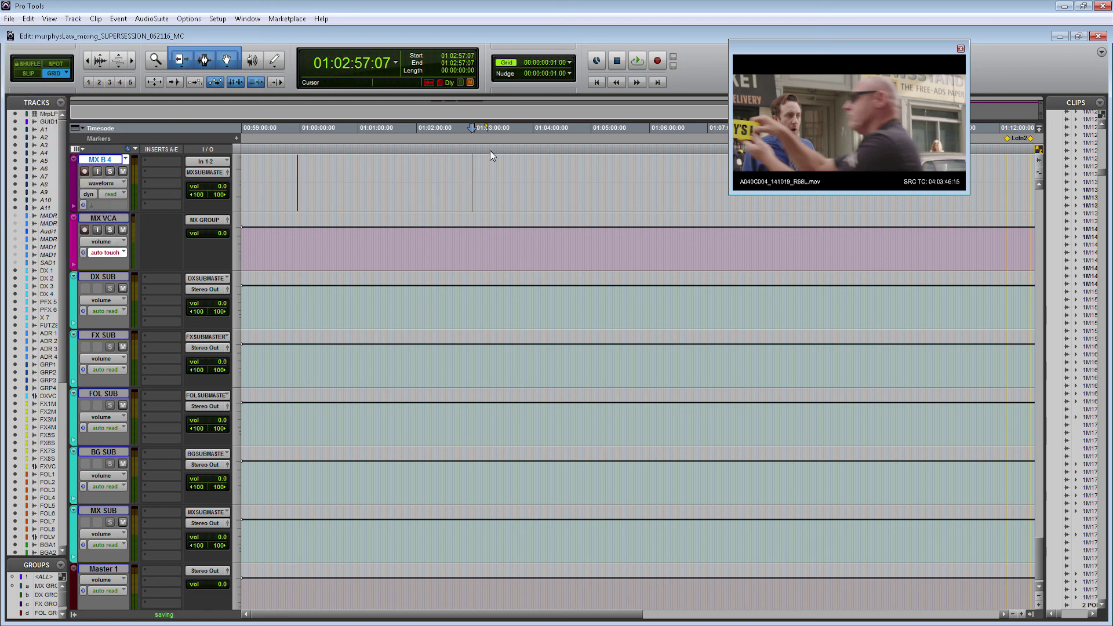